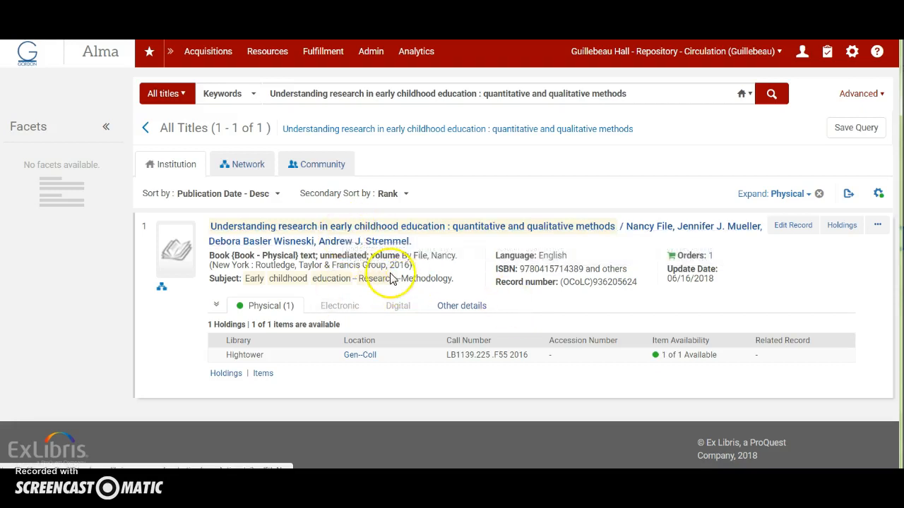
Check the publication year of the institution's title, review its full MARC record, and return to the title results.
drag(389, 266, 413, 267)
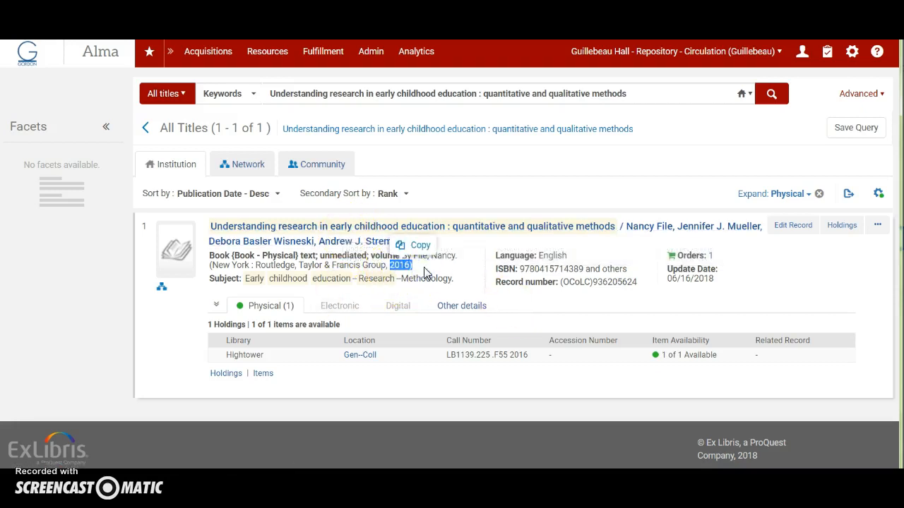
click(456, 270)
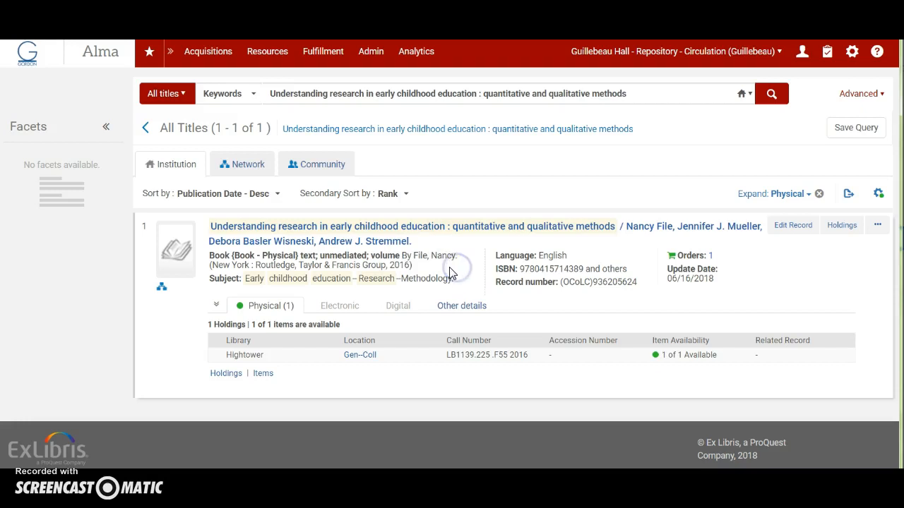
click(268, 229)
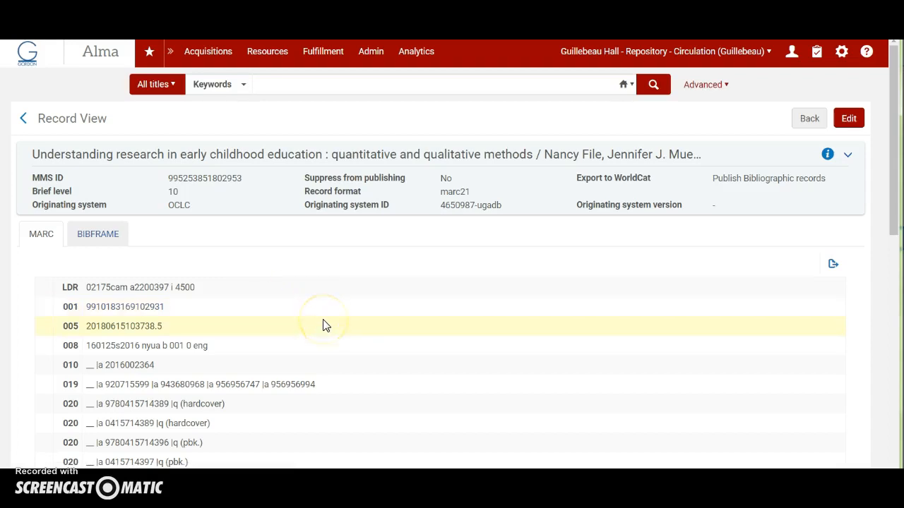
scroll(322, 325, down, 7)
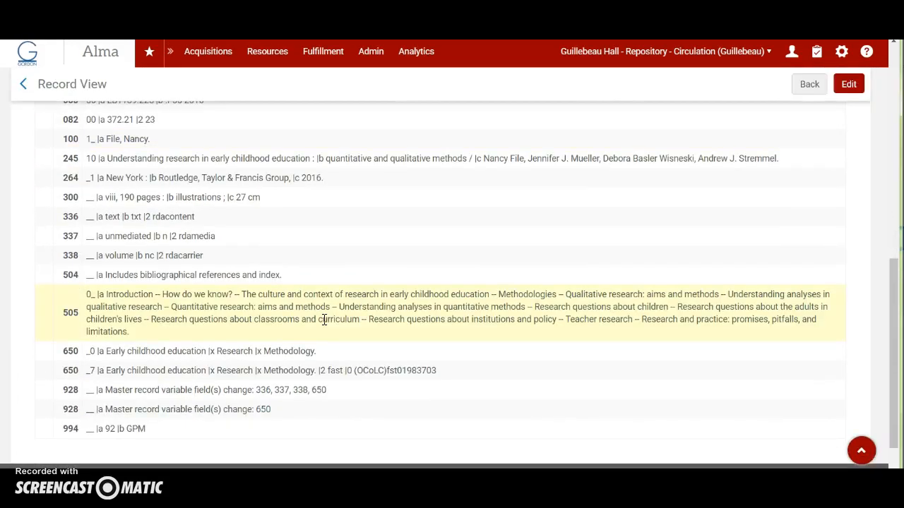
scroll(324, 320, down, 1)
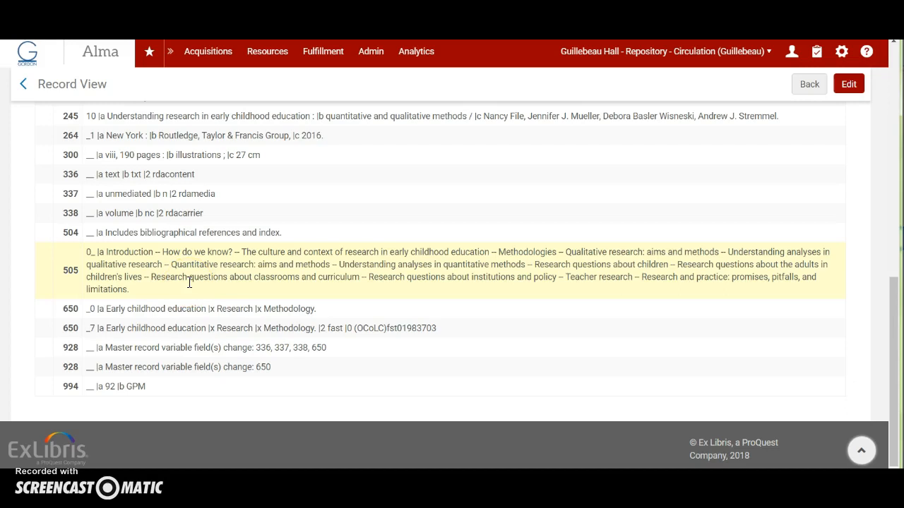
scroll(215, 281, up, 10)
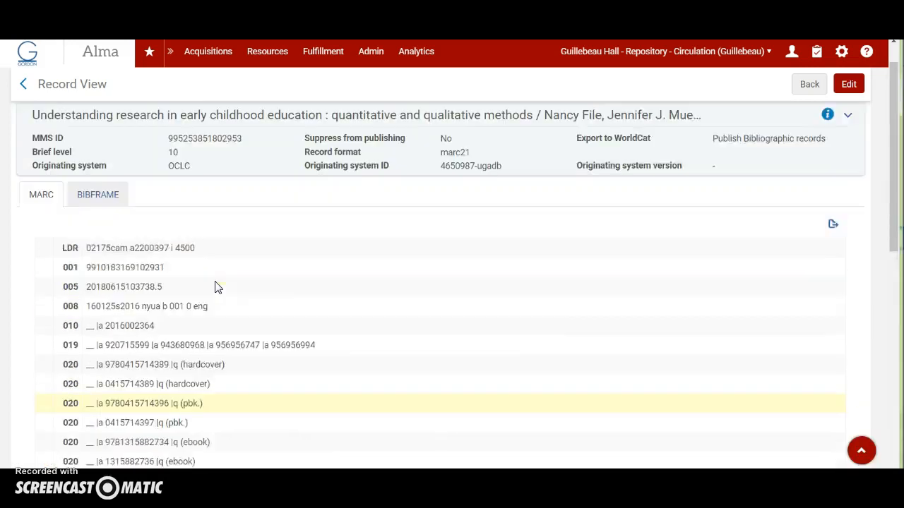
click(809, 119)
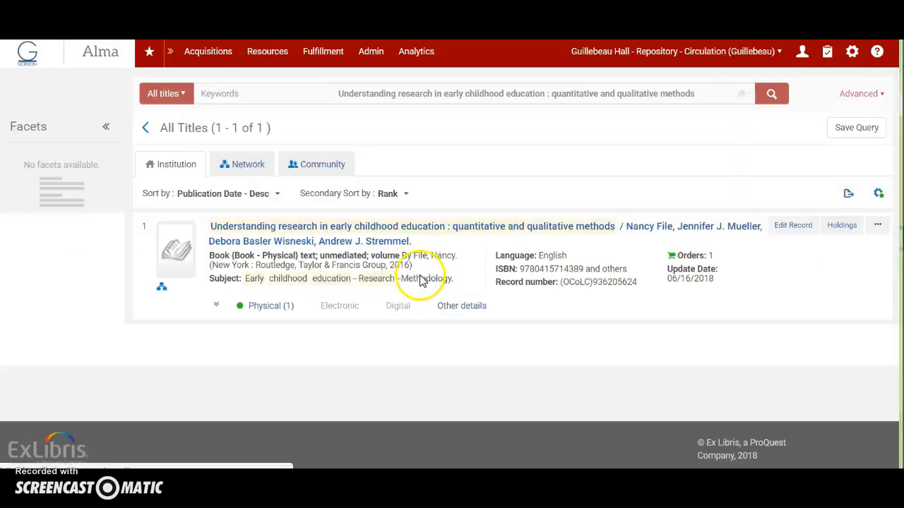
Check the publication year of the first physical book in the Network results and view its institution-level record.
click(249, 167)
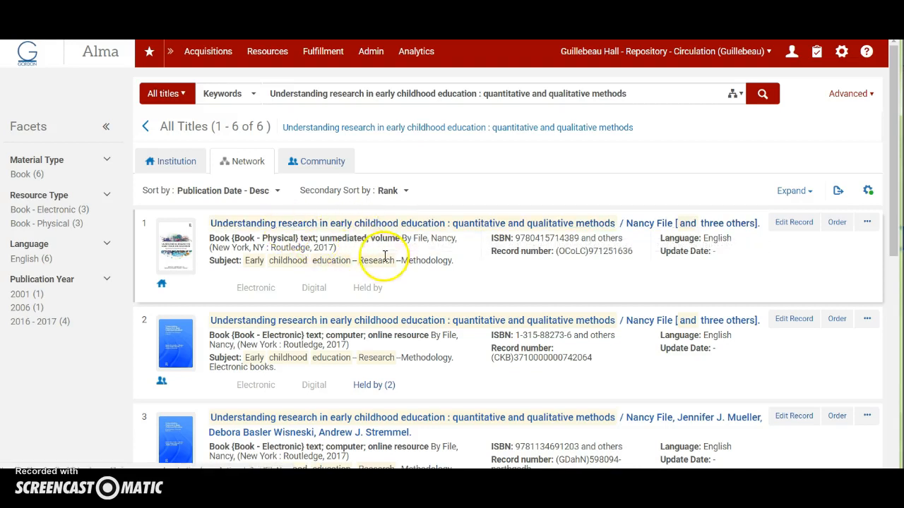
click(314, 249)
double_click(335, 249)
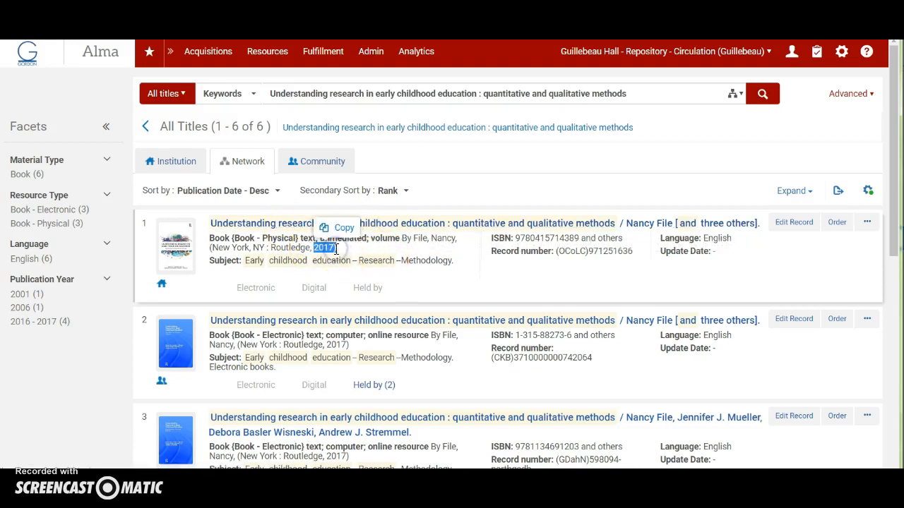
click(362, 252)
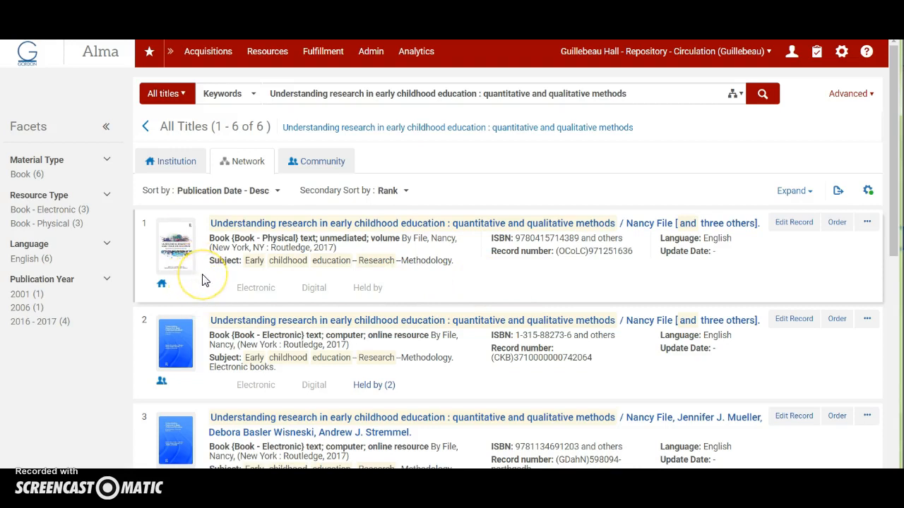
click(161, 284)
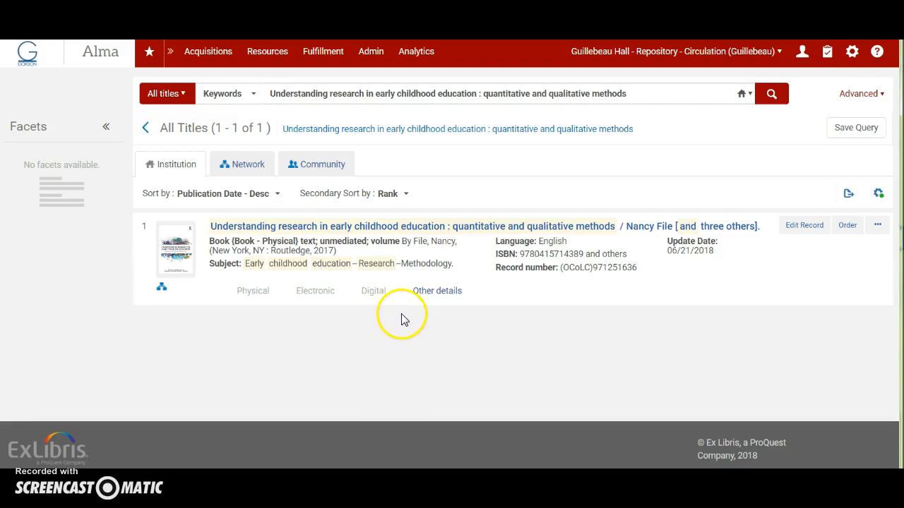
Compare the Network results and view the institution-level record of the 2016 Routledge, Taylor & Francis physical book.
click(250, 165)
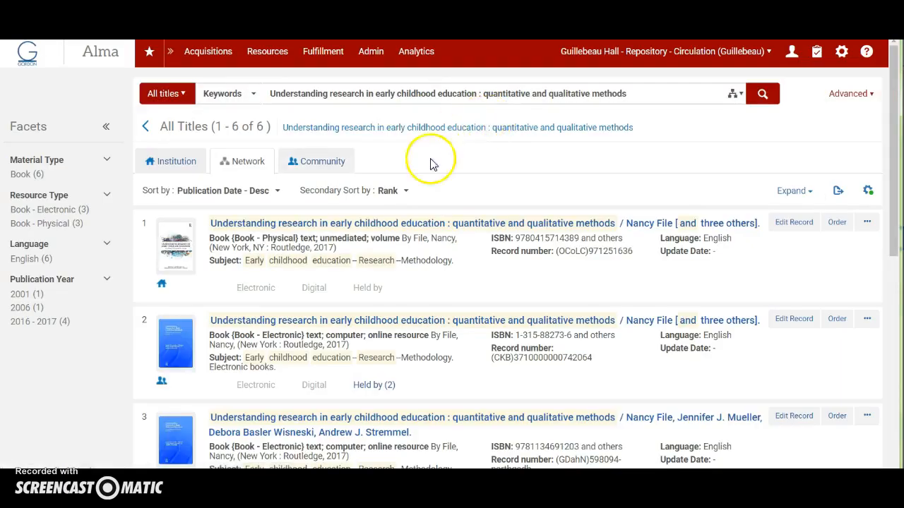
scroll(232, 356, down, 4)
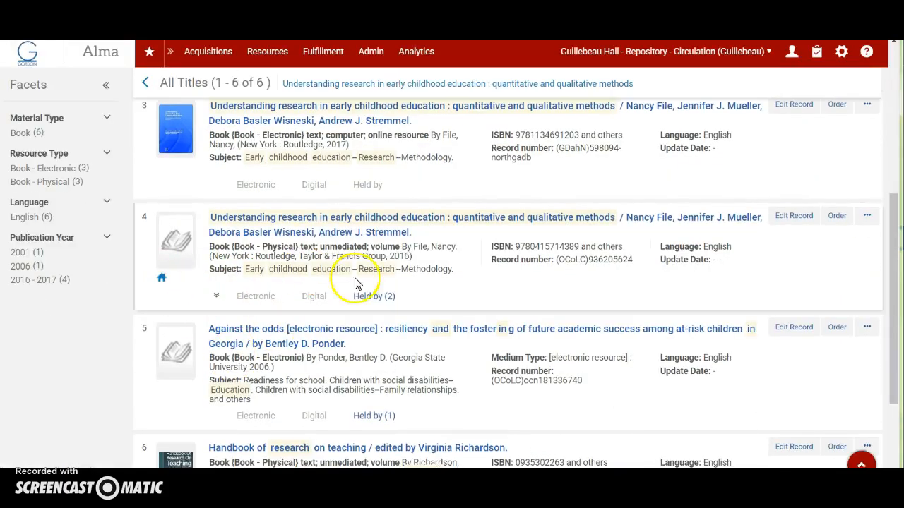
scroll(385, 260, up, 3)
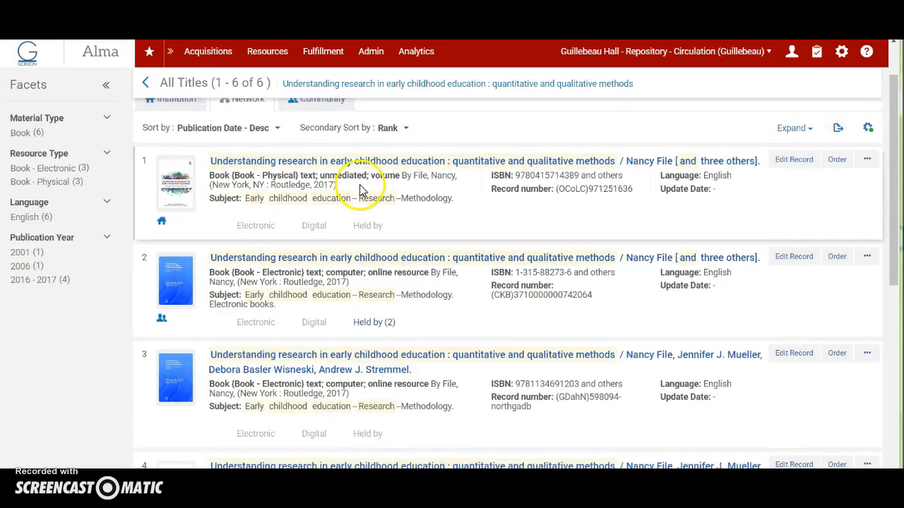
scroll(413, 381, down, 3)
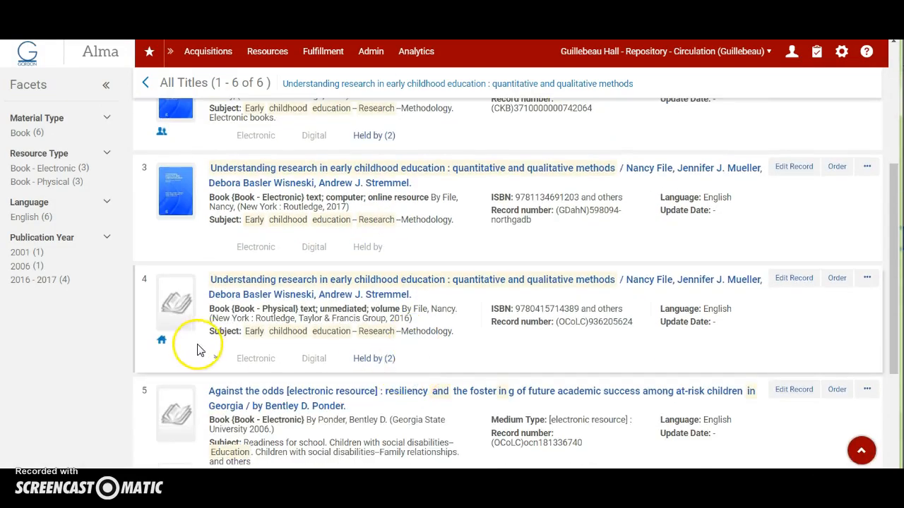
click(161, 340)
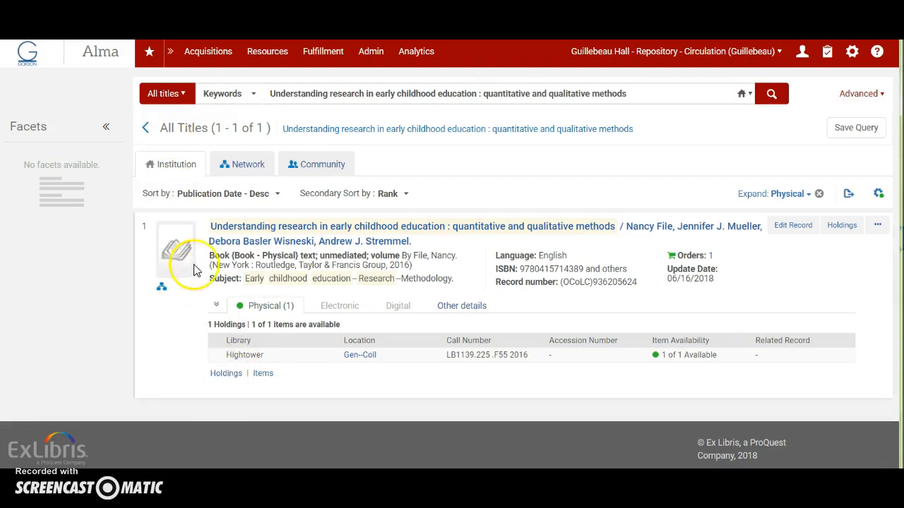
Return to the Network results and locate the OCLC record number of the 2017 physical book.
click(248, 167)
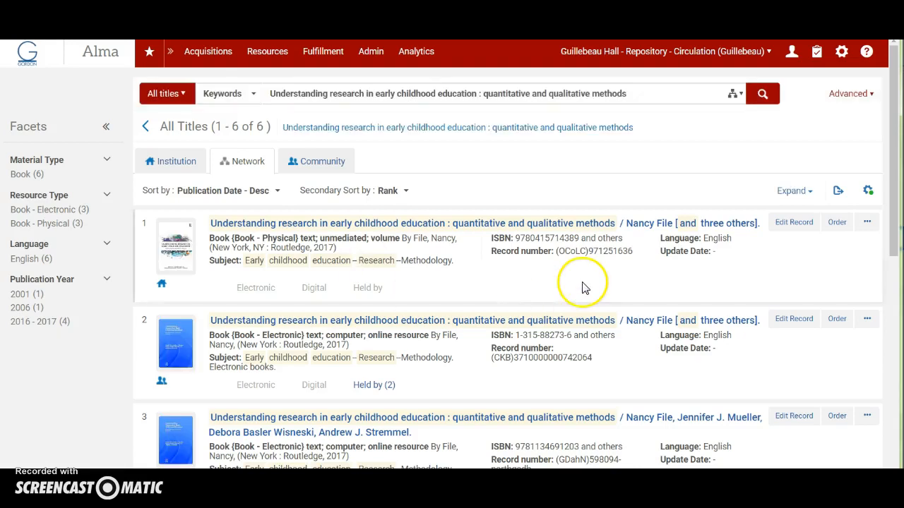
drag(588, 251, 637, 260)
click(614, 232)
click(637, 264)
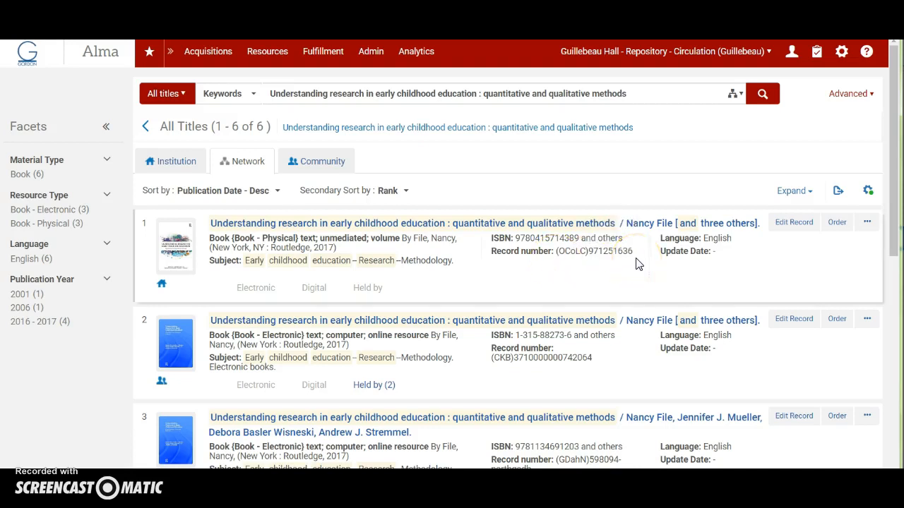
Switch to Notepad, copy the target record number 971251636 from the note, and return to the Network results in Alma.
key(alt+Tab)
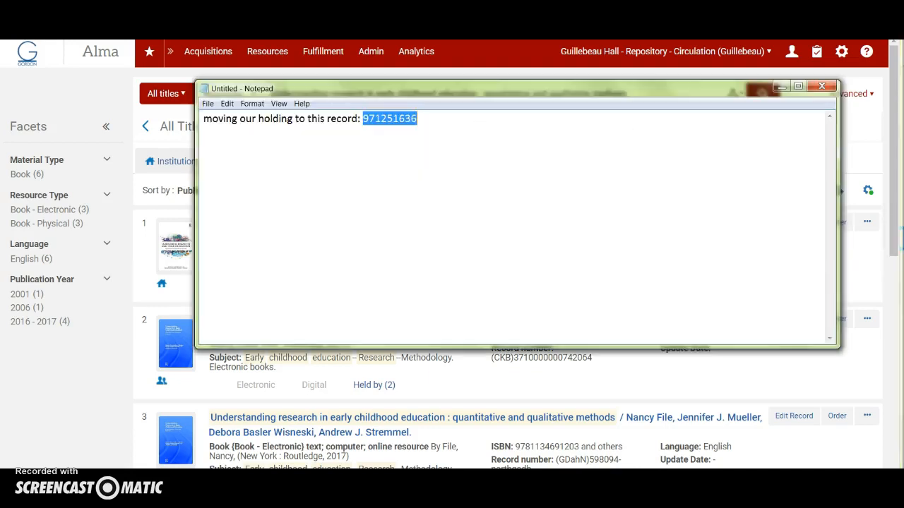
click(332, 155)
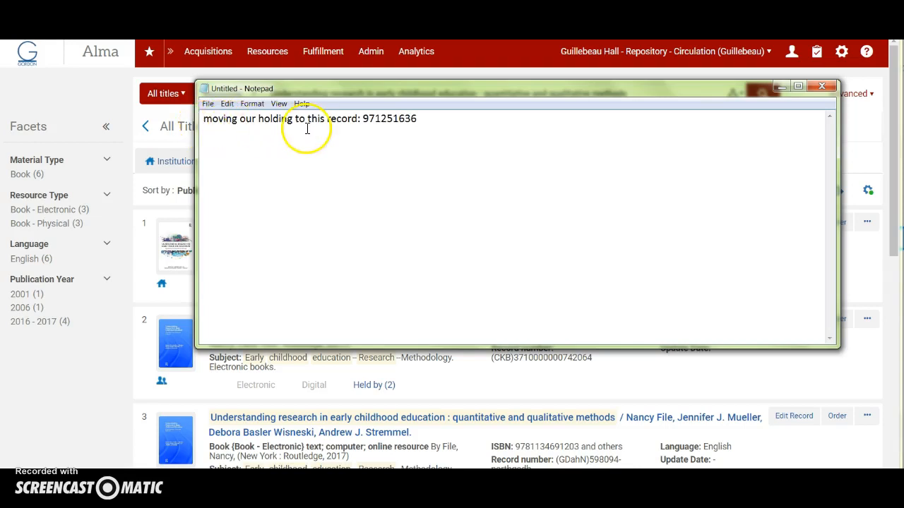
drag(363, 119, 448, 117)
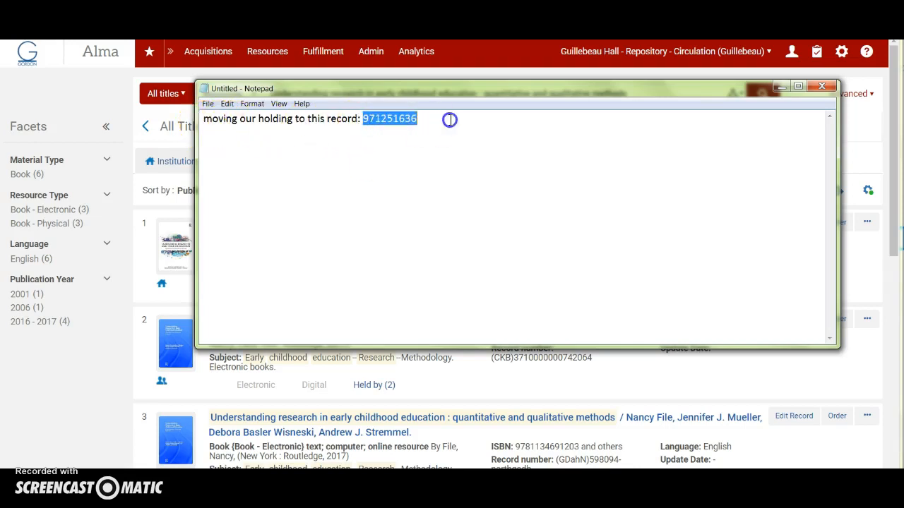
click(779, 87)
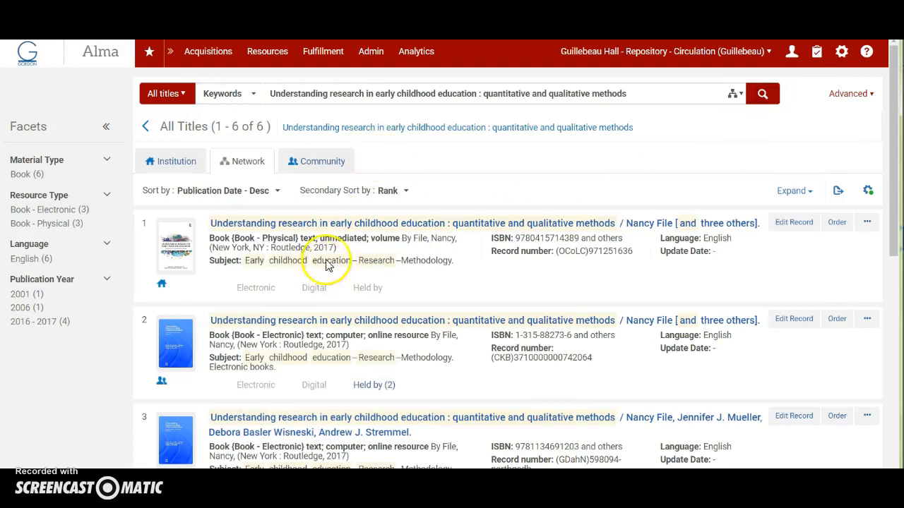
Open the holdings list of the 2016 physical book's institution record and start relinking its Hightower holding.
scroll(326, 247, down, 3)
scroll(330, 254, down, 2)
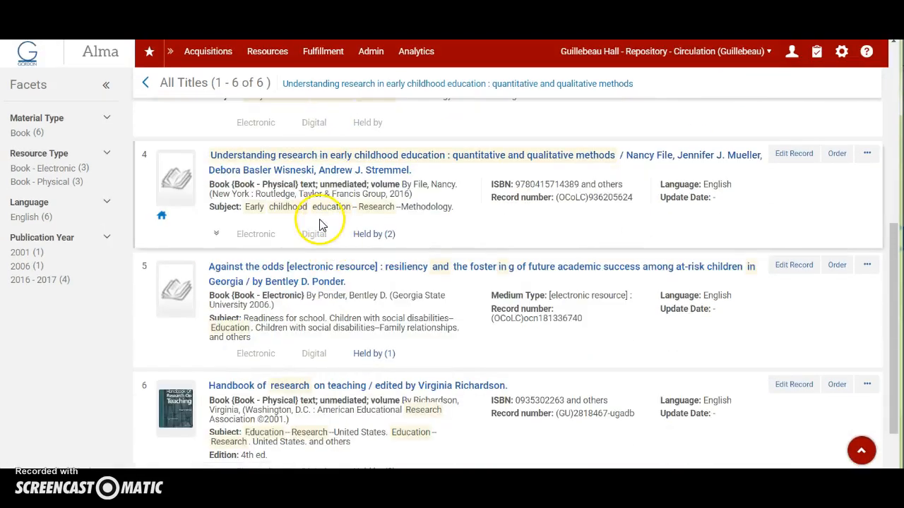
click(165, 219)
click(202, 262)
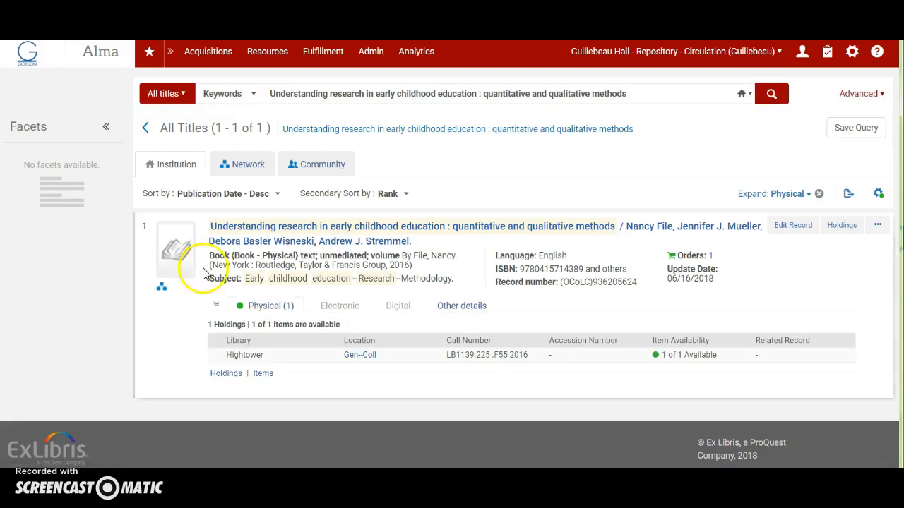
click(226, 373)
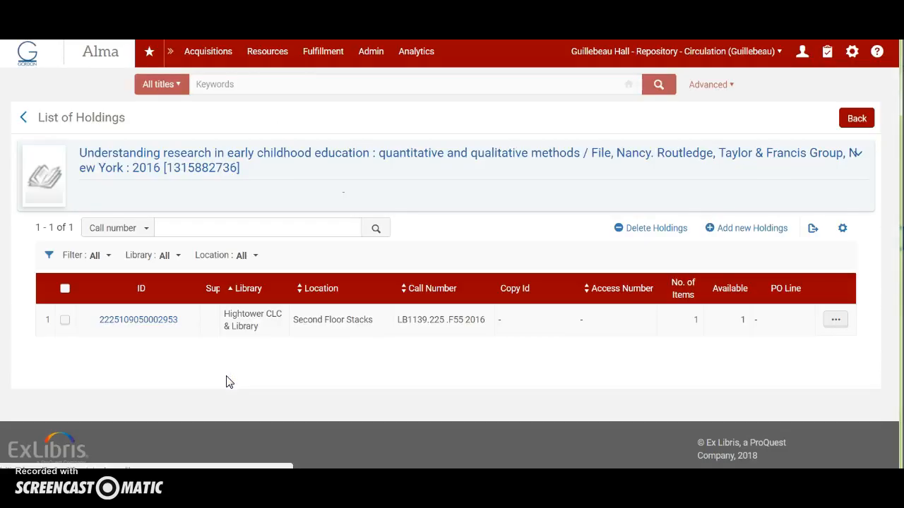
click(834, 321)
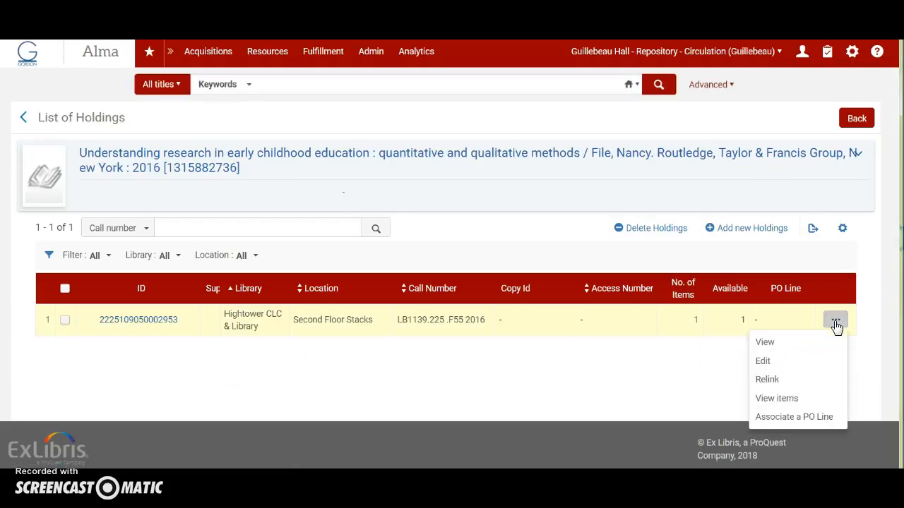
click(773, 381)
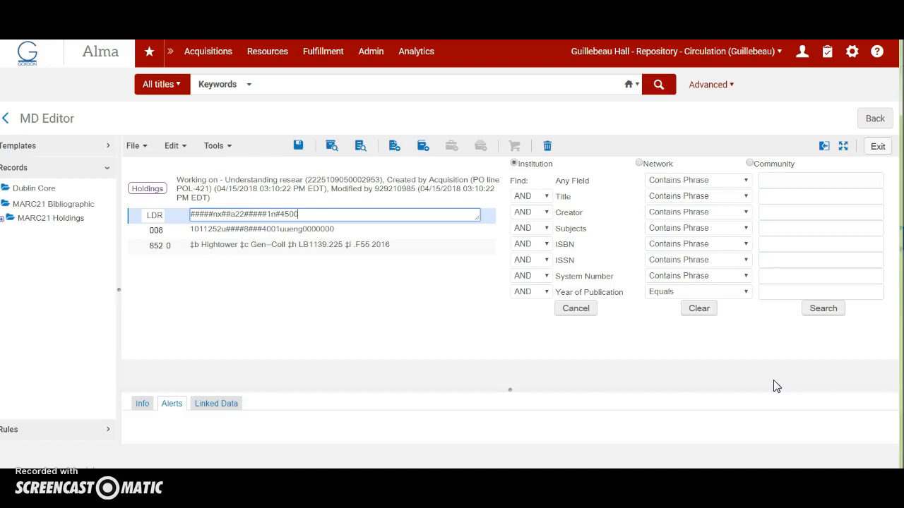
Search the Network for 971251636 in any field and relink the holdings record to the 2017 book found.
click(639, 164)
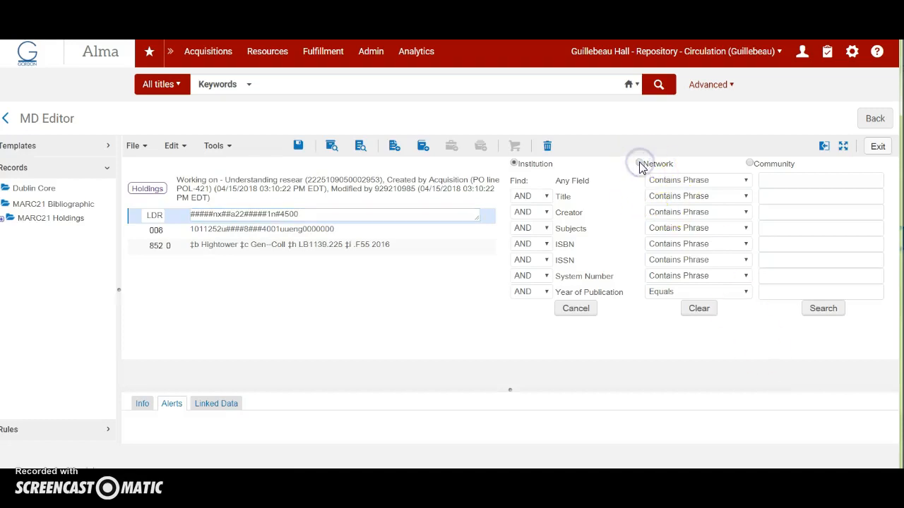
right_click(781, 180)
click(791, 253)
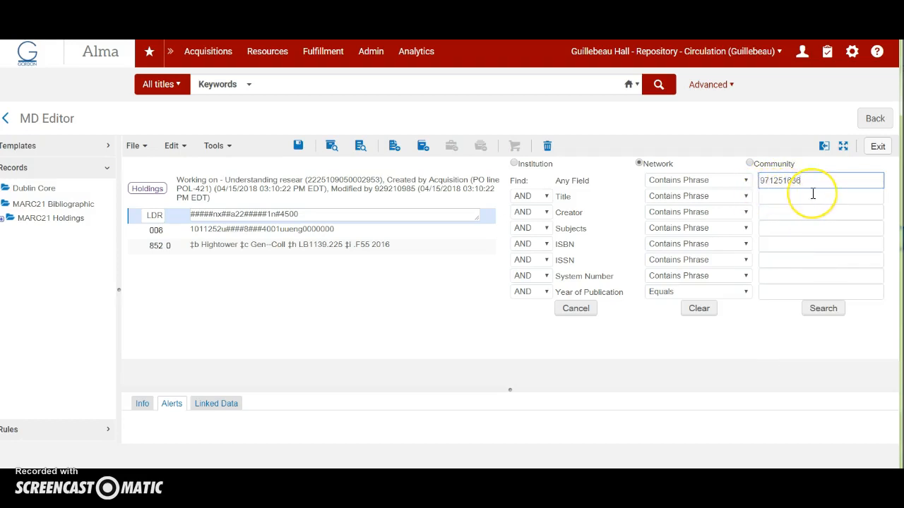
click(765, 182)
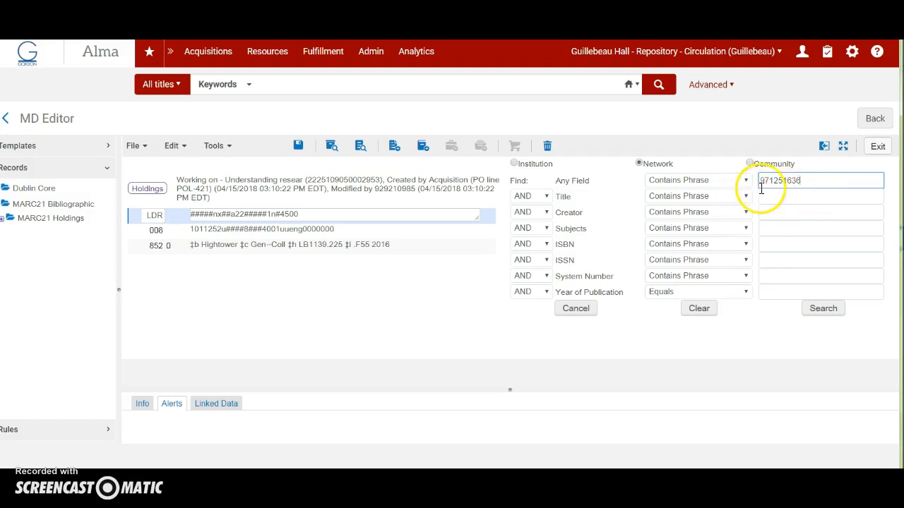
click(823, 309)
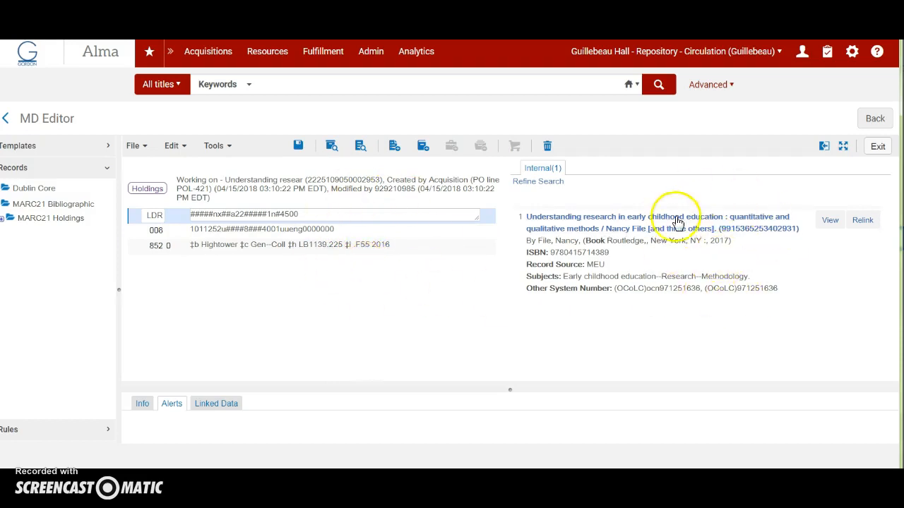
click(863, 221)
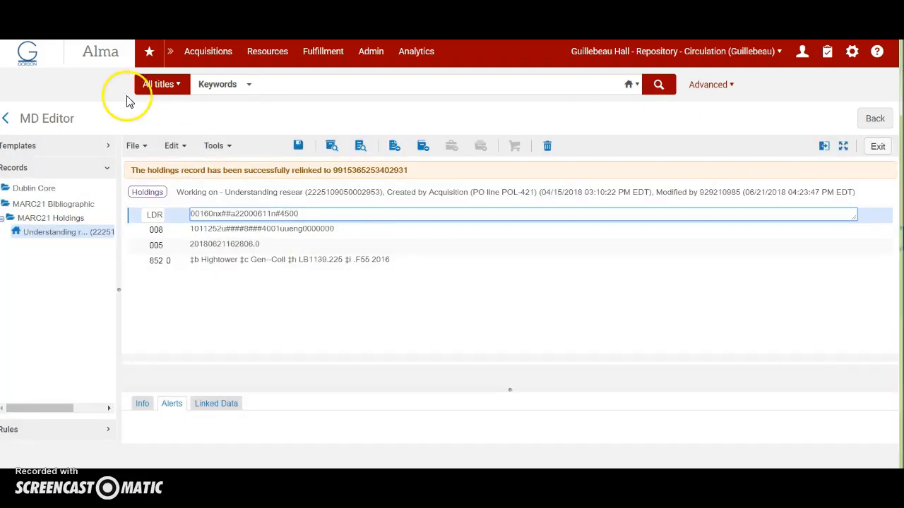
Search the institution's titles for the book again and compare the holdings under the 2017 and 2016 records.
click(278, 84)
click(417, 106)
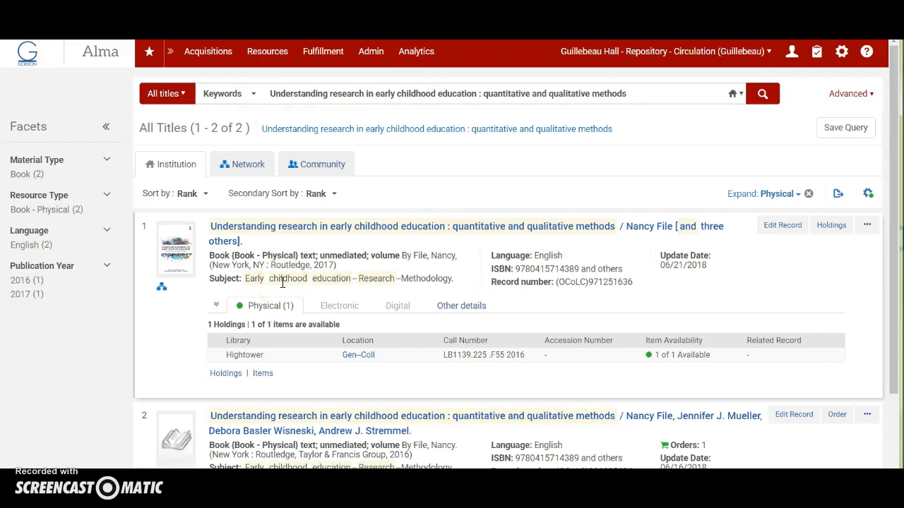
scroll(326, 313, down, 1)
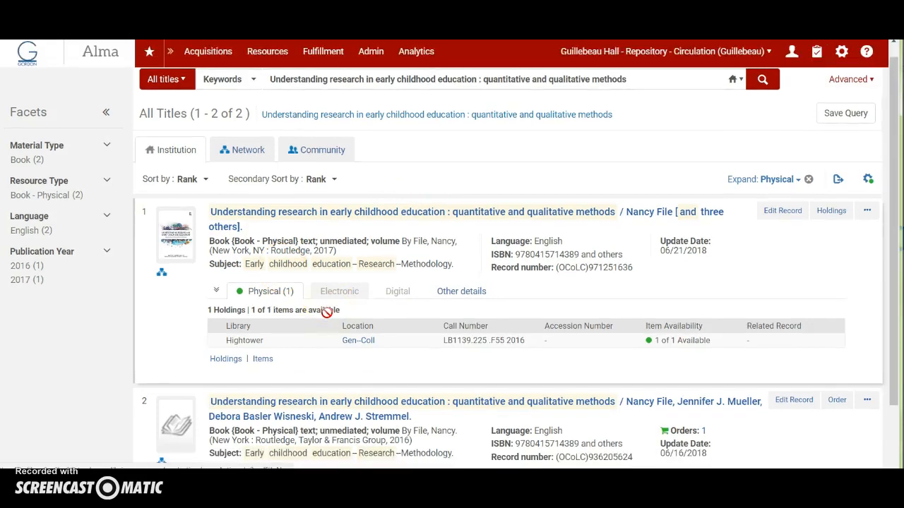
scroll(326, 313, down, 2)
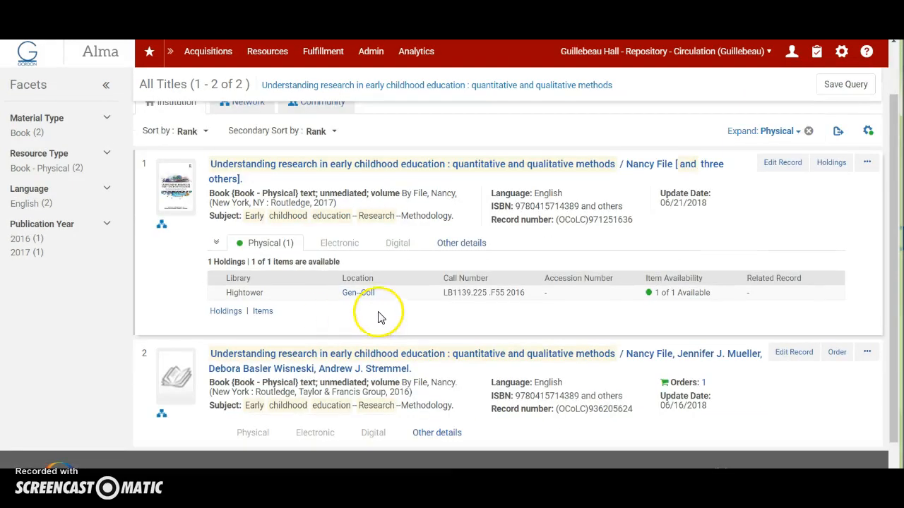
Open the Hightower holdings record of the institution's 2017 book in the MD Editor.
click(314, 200)
double_click(315, 200)
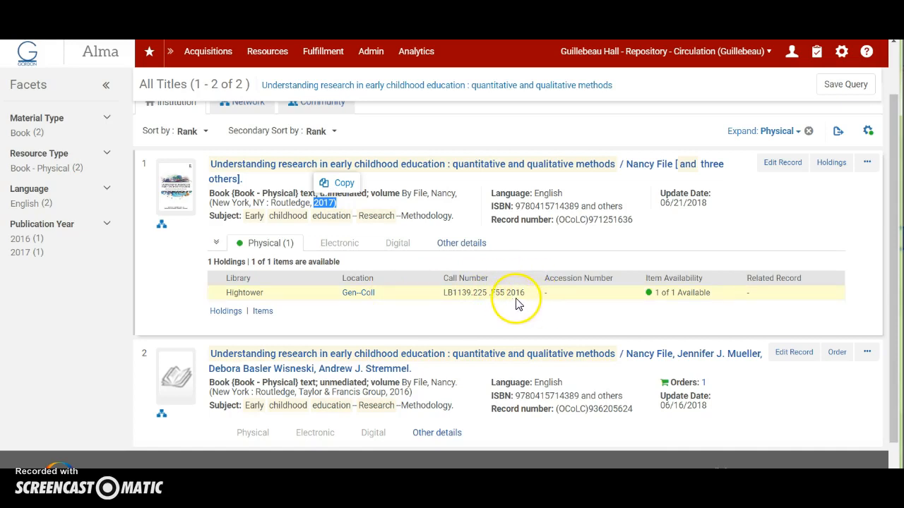
click(234, 311)
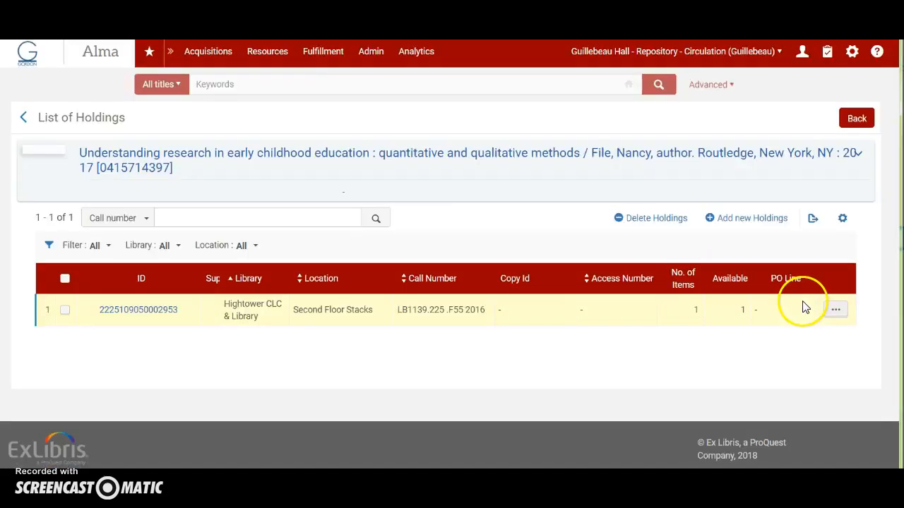
click(835, 317)
click(761, 360)
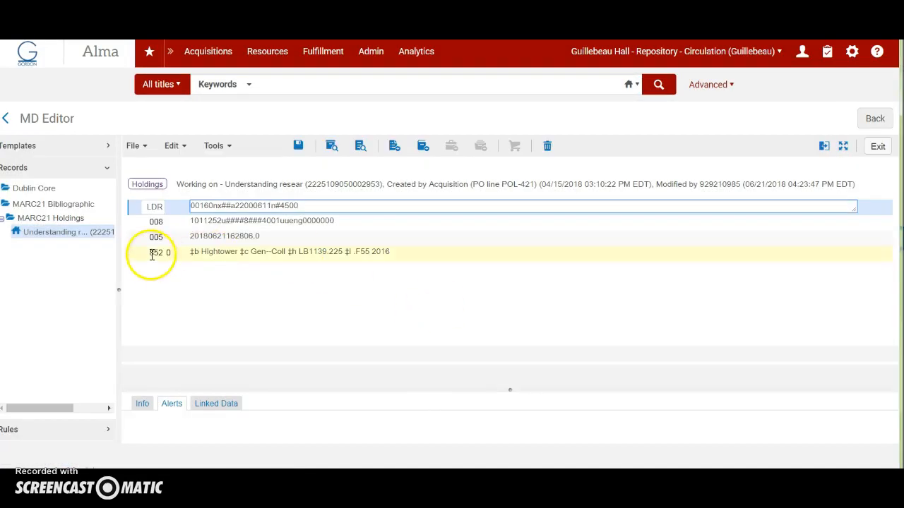
Set the year in the item part of the holding's 852 field to 2017, and save and release the record.
click(143, 252)
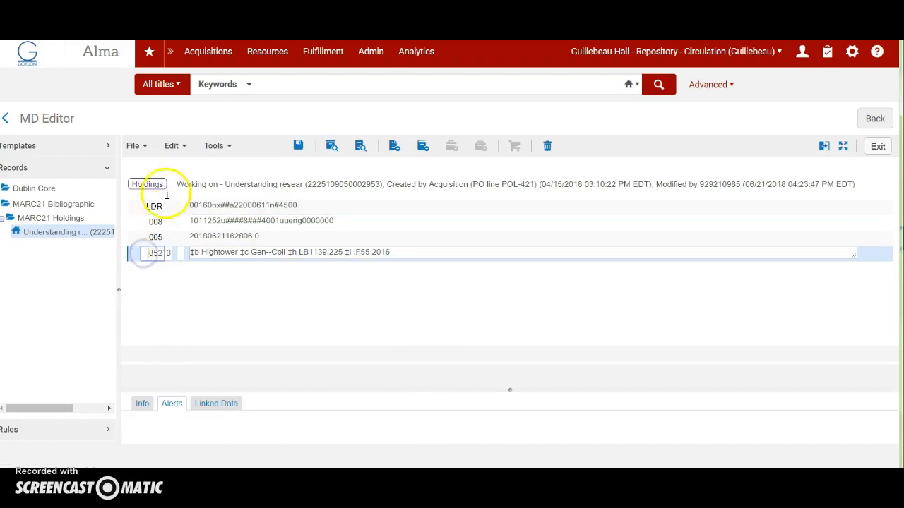
click(177, 146)
click(240, 346)
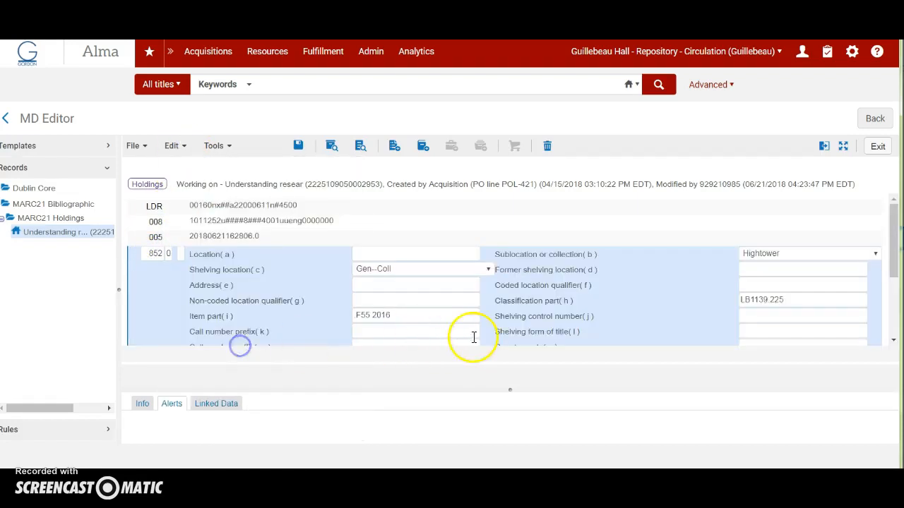
scroll(643, 328, down, 1)
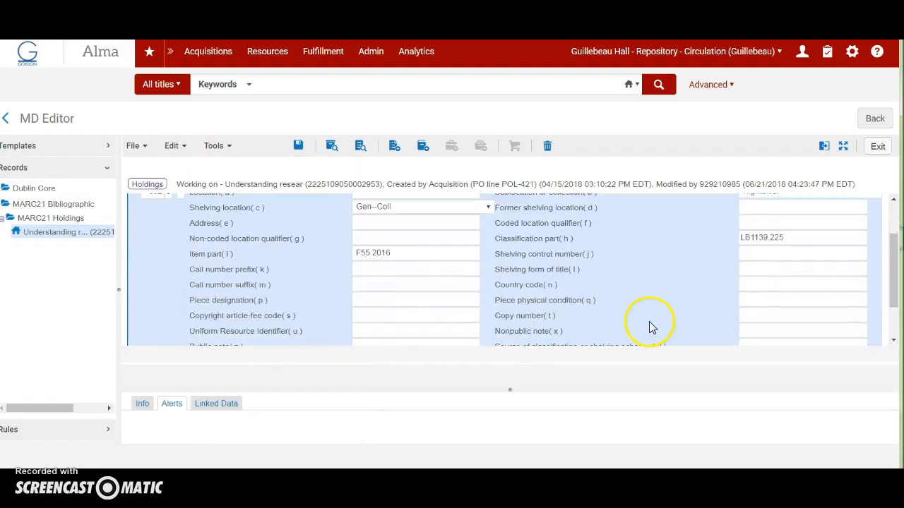
click(397, 252)
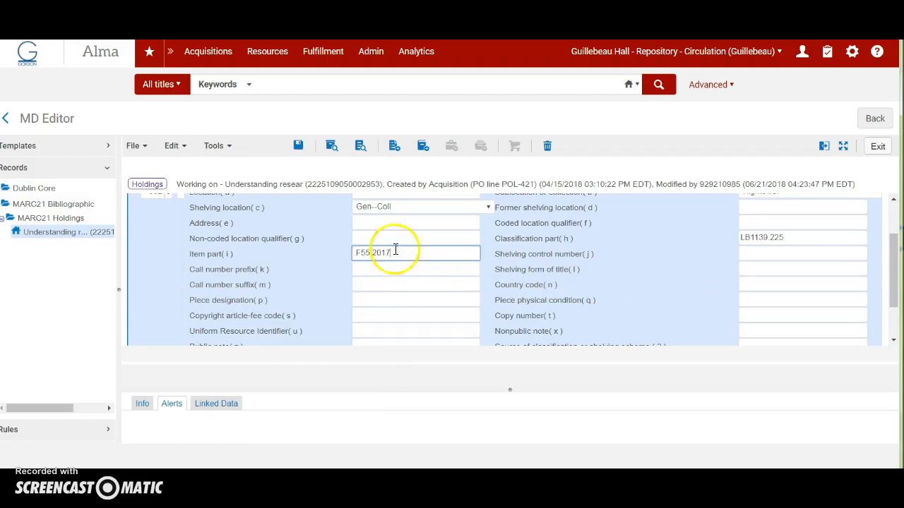
click(127, 145)
click(174, 216)
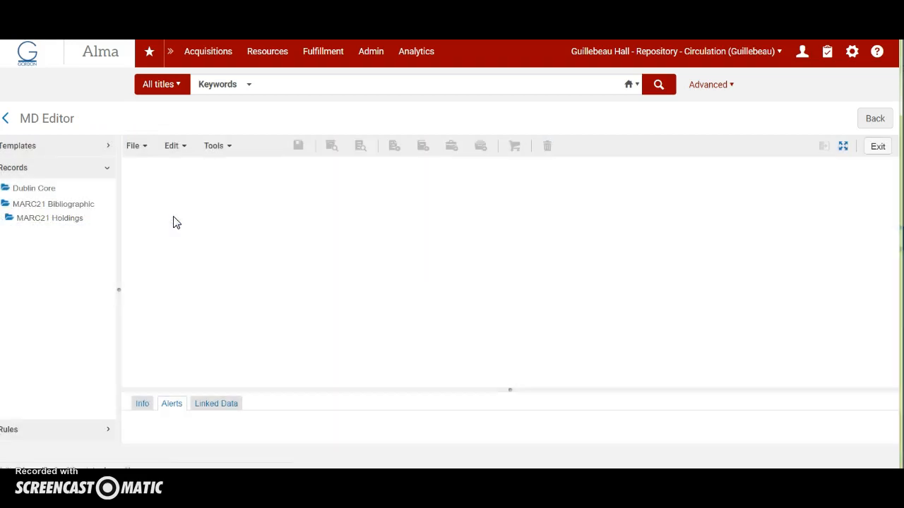
Repeat the institution search for the book and review the 2017 title's call number and full MARC record.
click(528, 84)
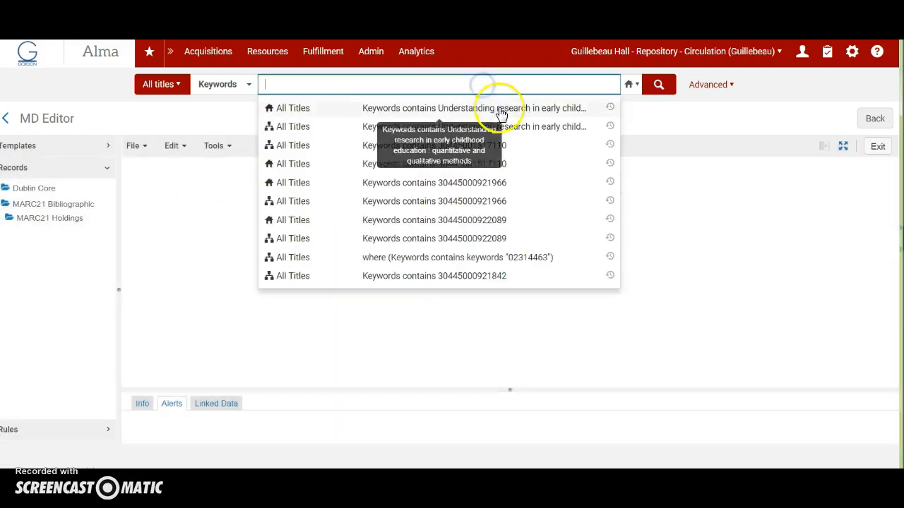
click(499, 109)
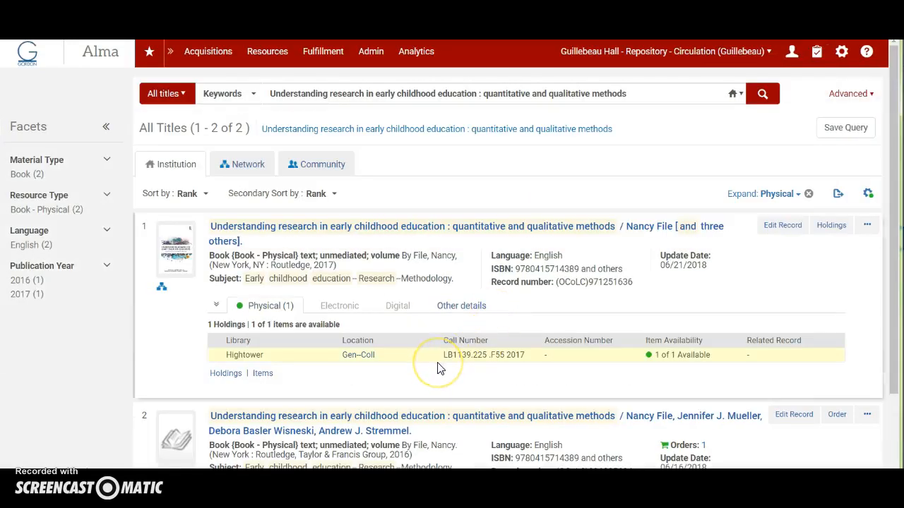
scroll(437, 369, down, 1)
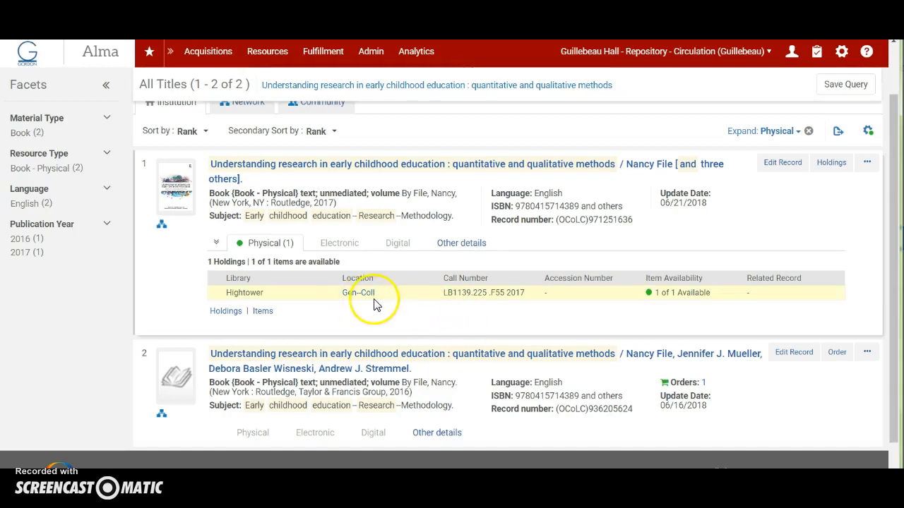
click(357, 167)
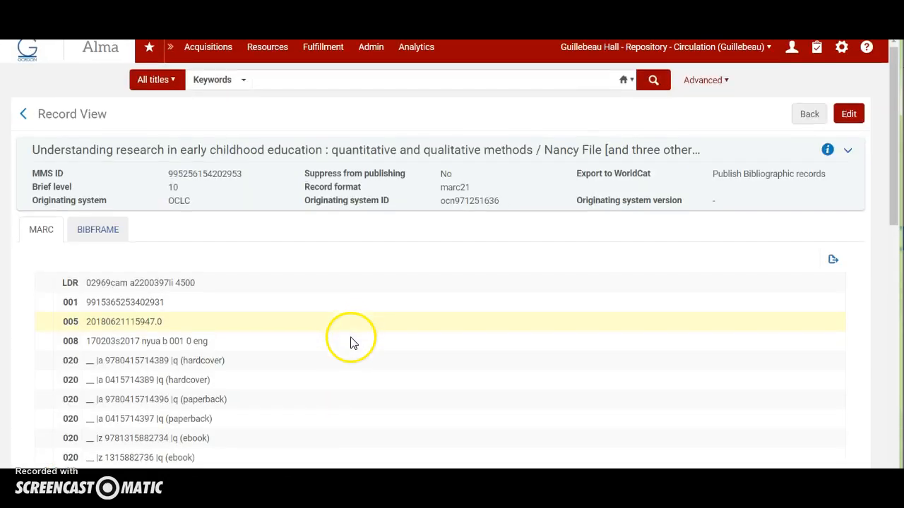
scroll(353, 343, down, 5)
scroll(353, 342, down, 4)
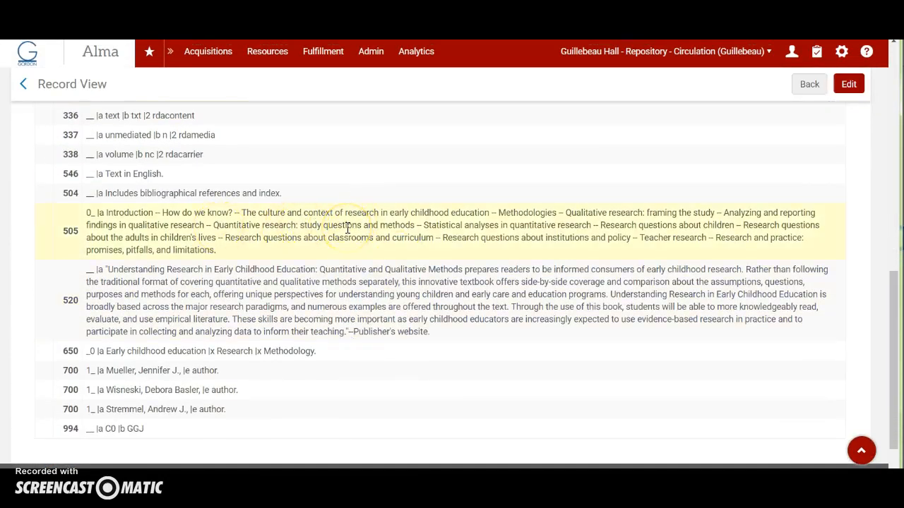
click(23, 84)
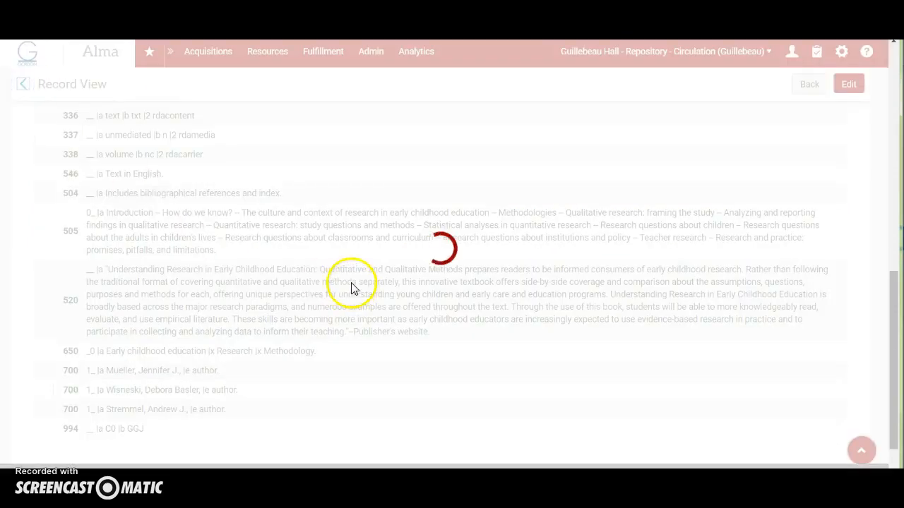
scroll(333, 305, down, 2)
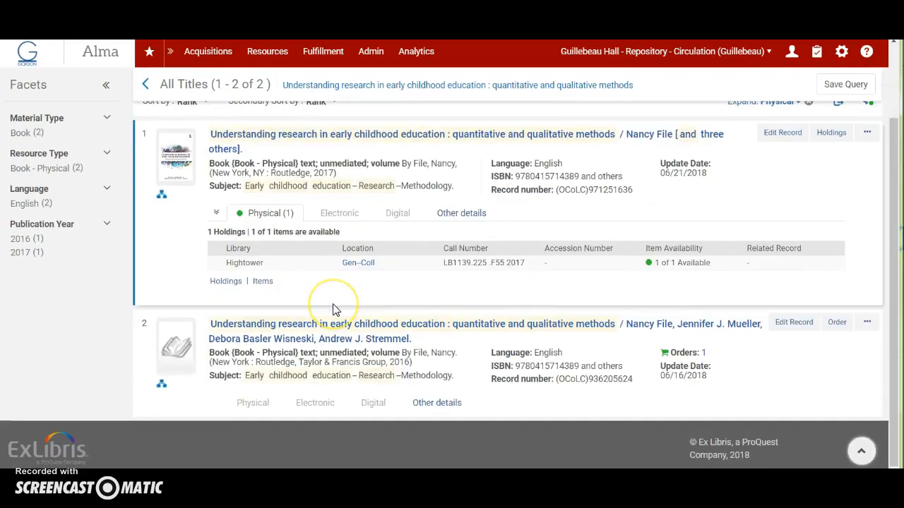
Check in the Network results which institutions hold the 2017 and 2016 physical book records.
scroll(335, 310, up, 2)
click(251, 165)
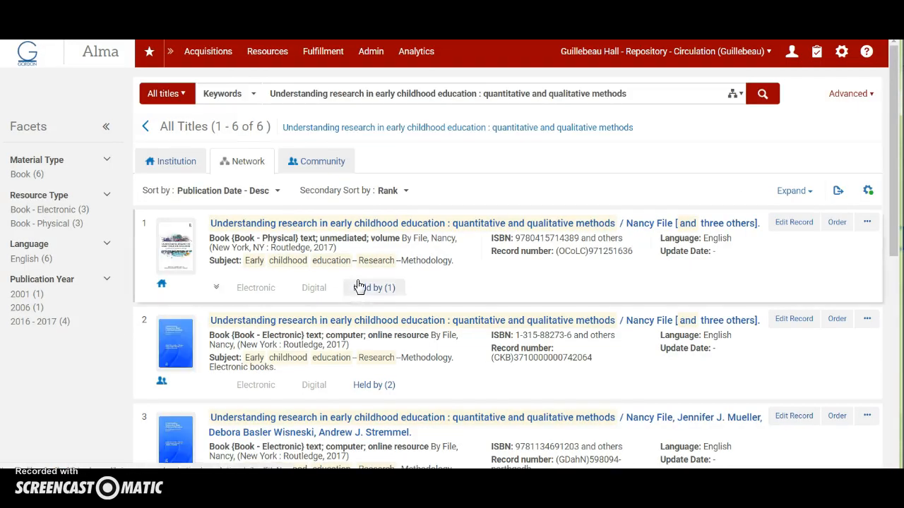
scroll(356, 285, down, 1)
click(376, 227)
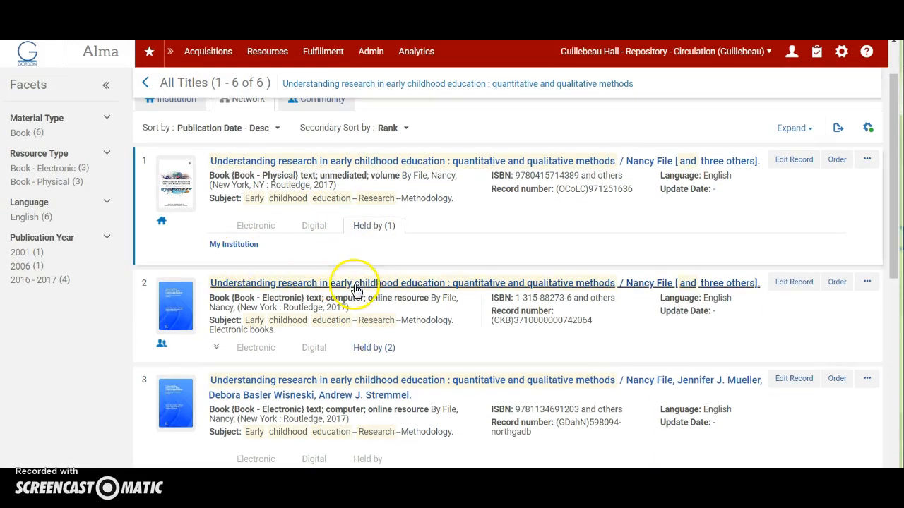
scroll(356, 286, down, 2)
scroll(355, 289, down, 2)
click(377, 325)
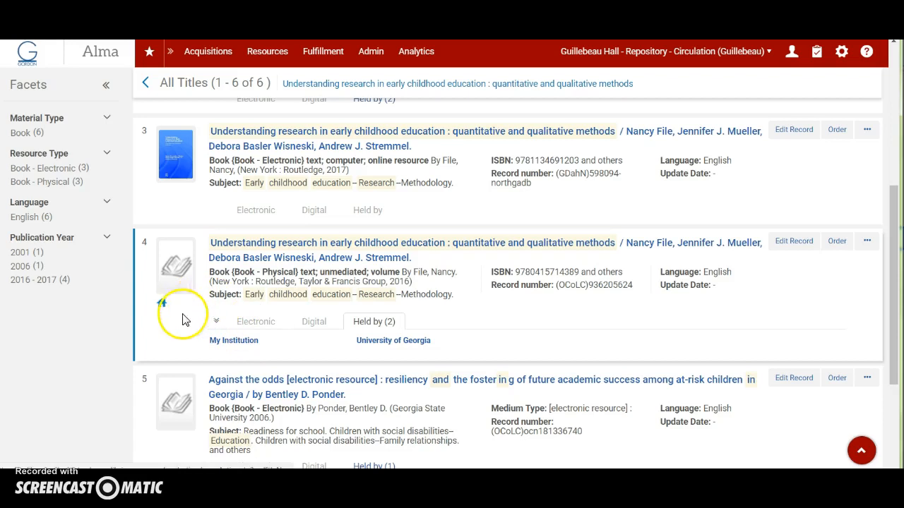
Open the institution's 2016 record from its Network holders list for editing, and copy it to the local catalog.
click(207, 345)
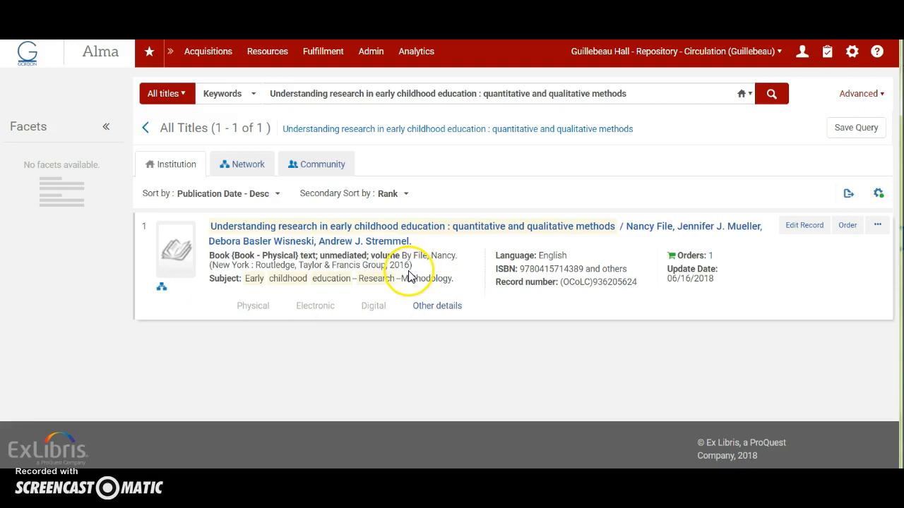
click(796, 227)
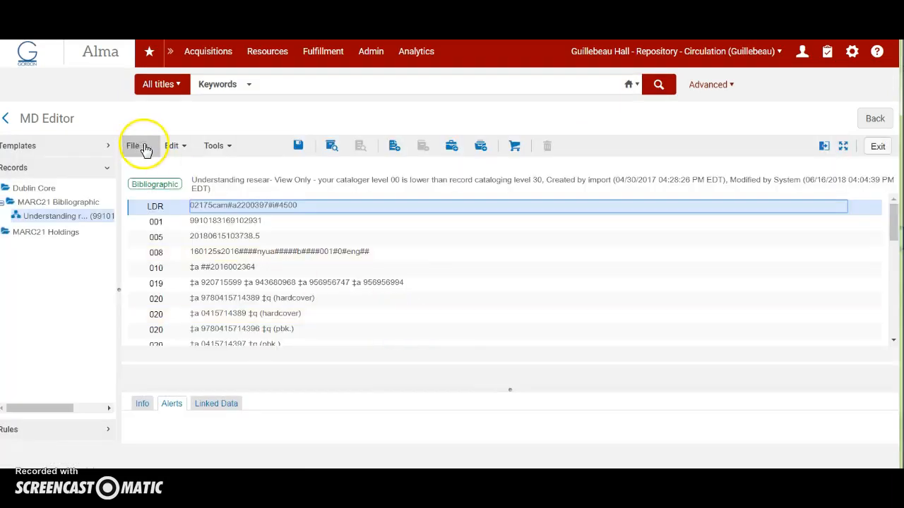
click(144, 146)
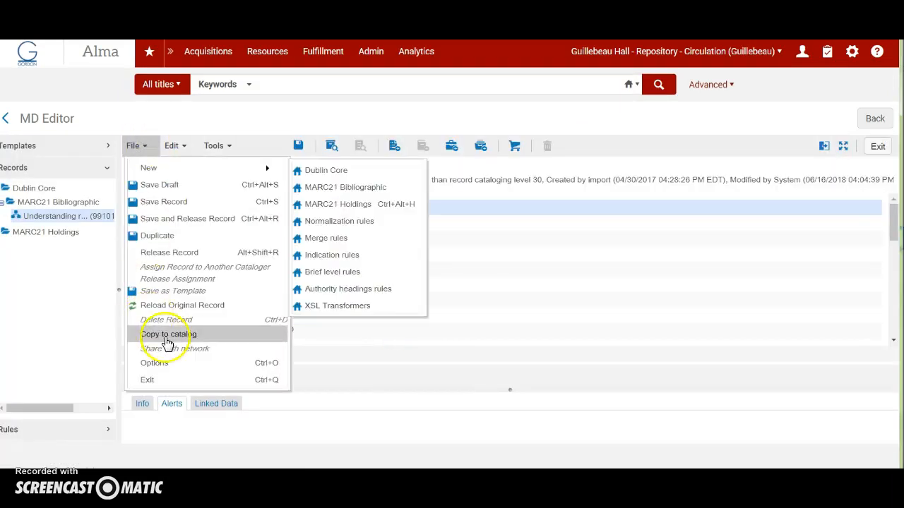
click(164, 335)
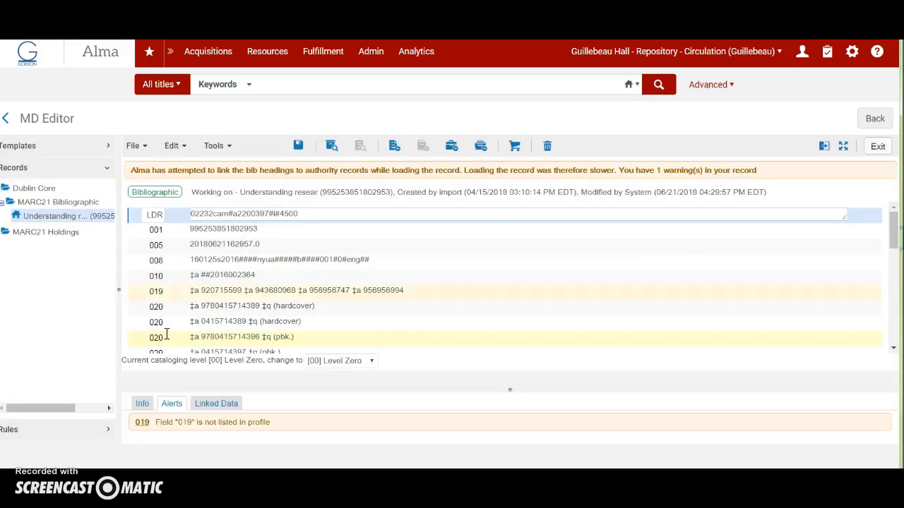
Release all MARC21 Bibliographic records from the MD Editor and confirm the release.
click(57, 218)
right_click(56, 204)
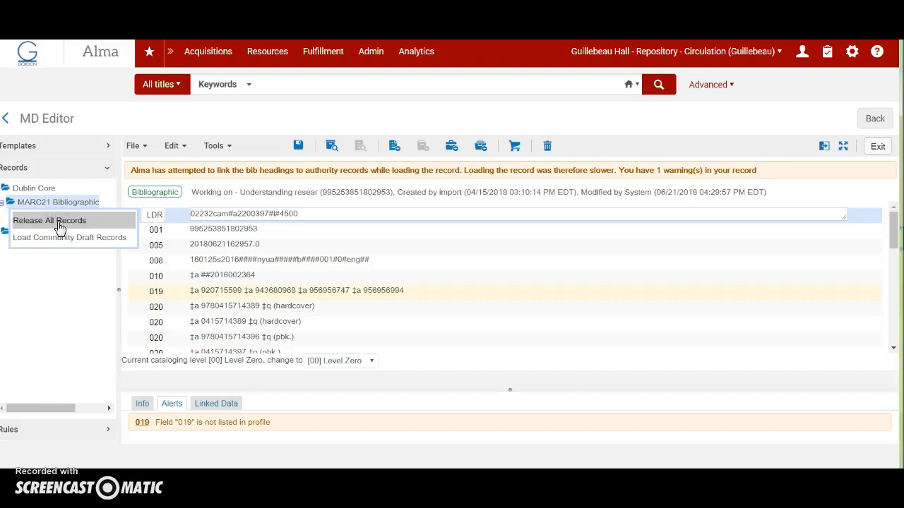
click(60, 221)
click(396, 310)
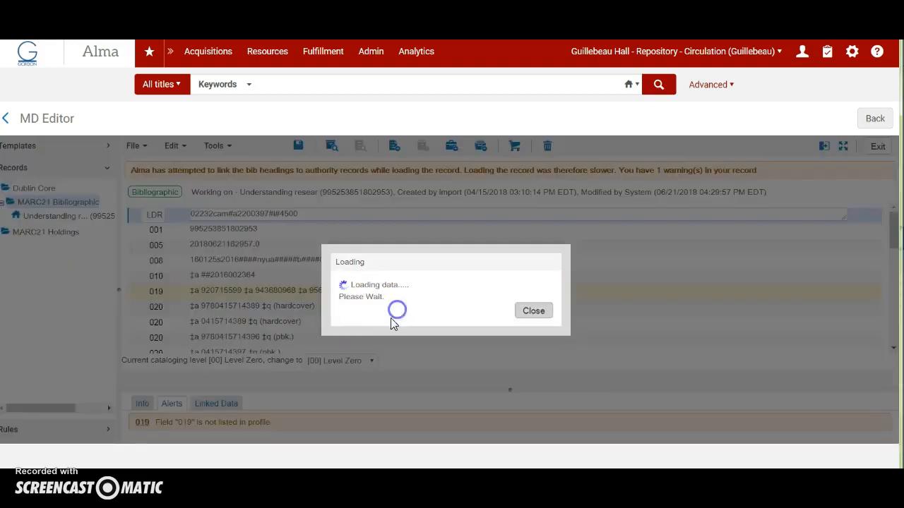
Rerun the saved title search and recheck the Network holders of the 2016 and 2017 physical records.
click(307, 84)
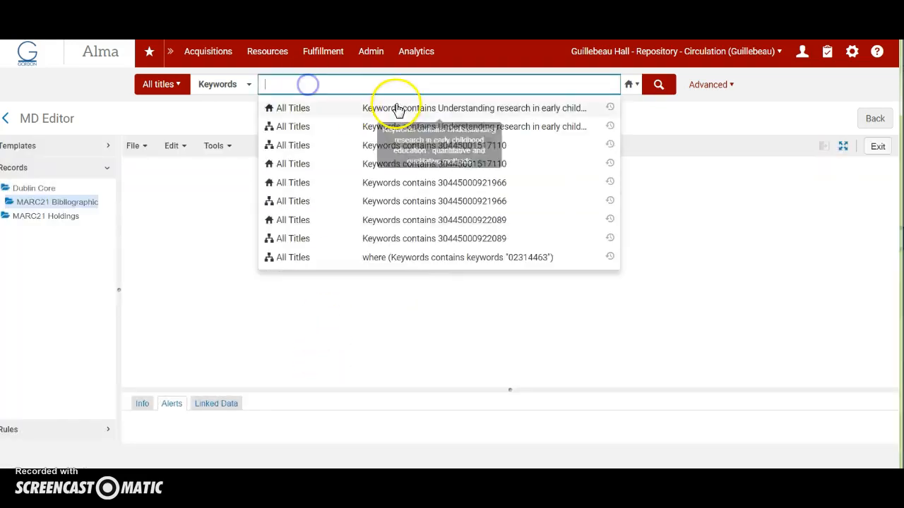
click(399, 107)
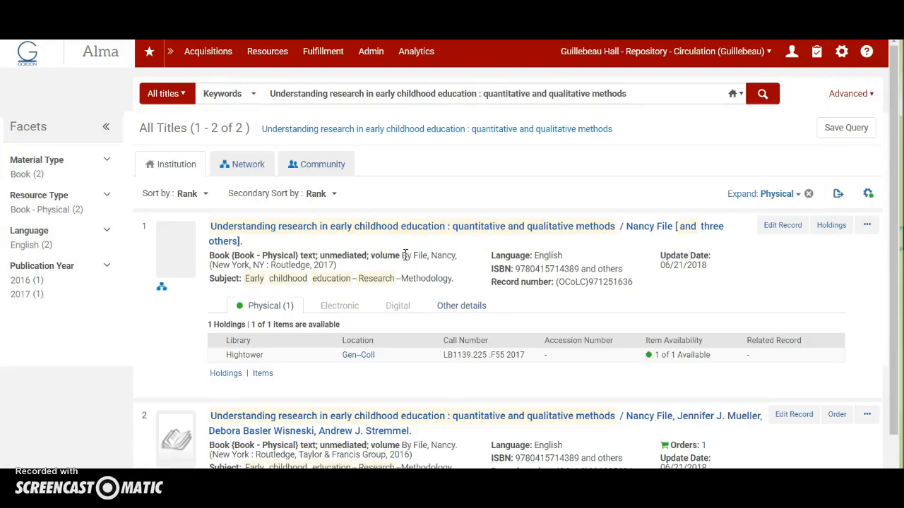
click(257, 166)
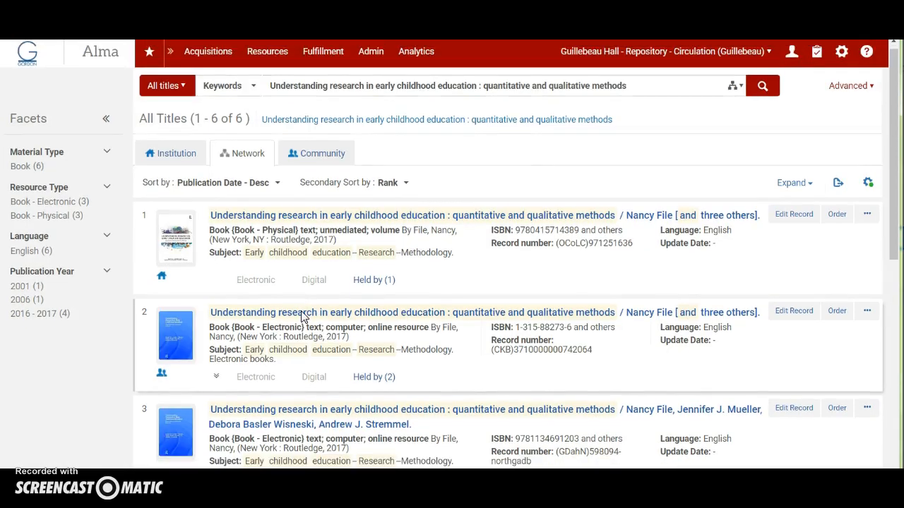
scroll(300, 317, down, 5)
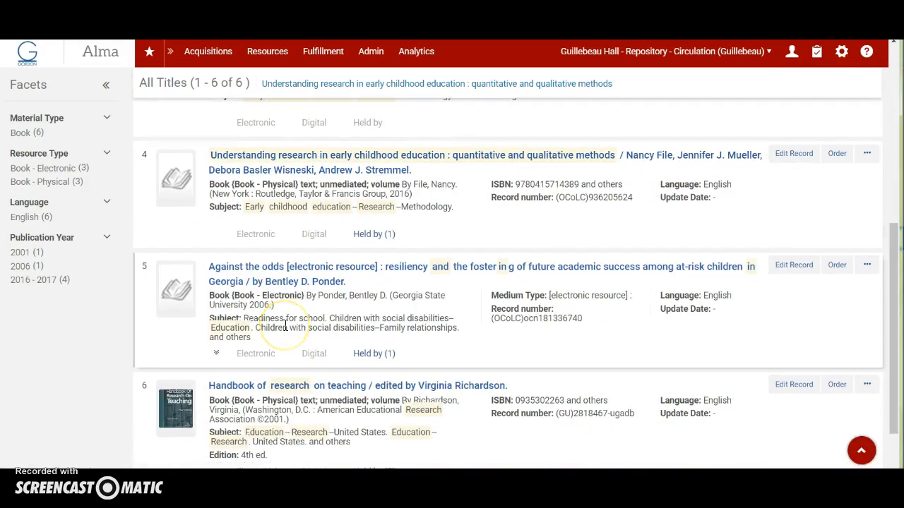
scroll(286, 326, up, 1)
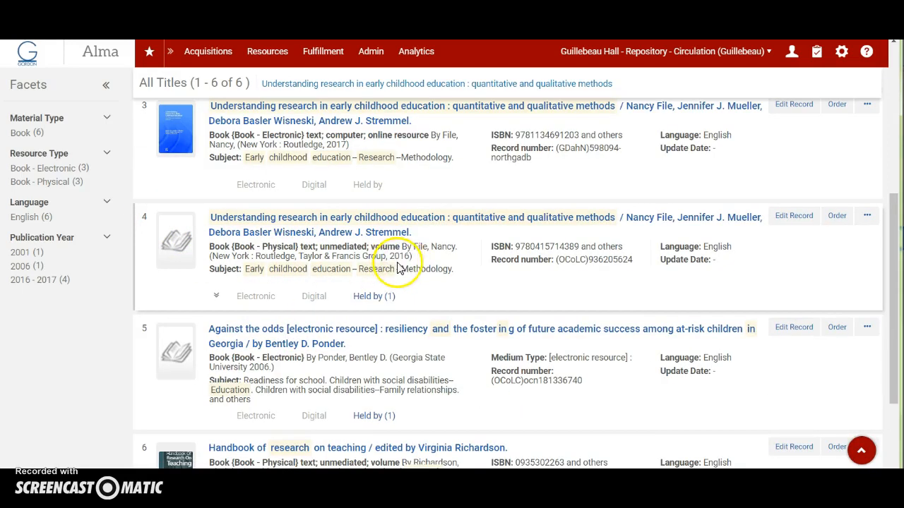
click(376, 299)
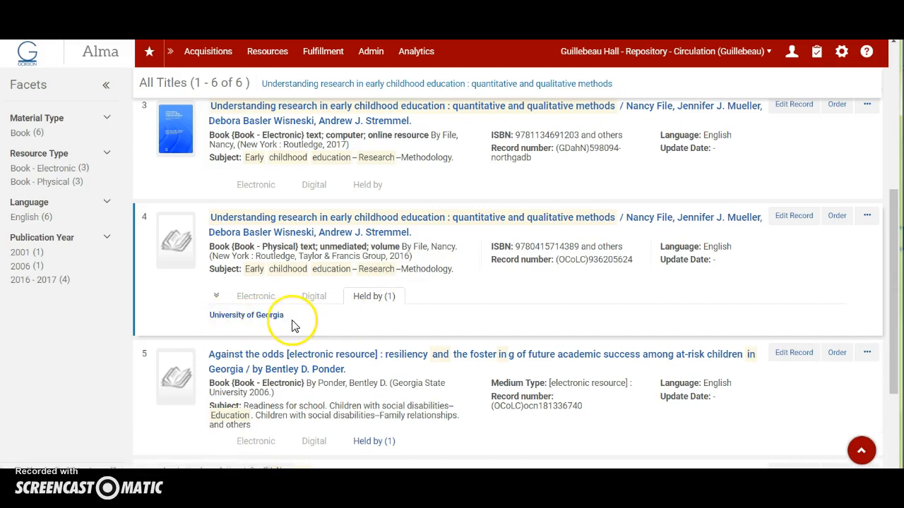
scroll(329, 326, up, 4)
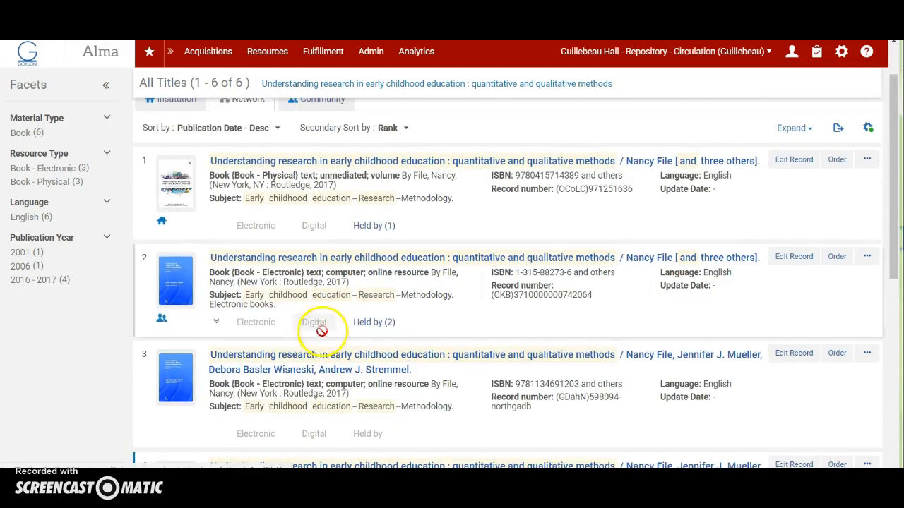
click(374, 225)
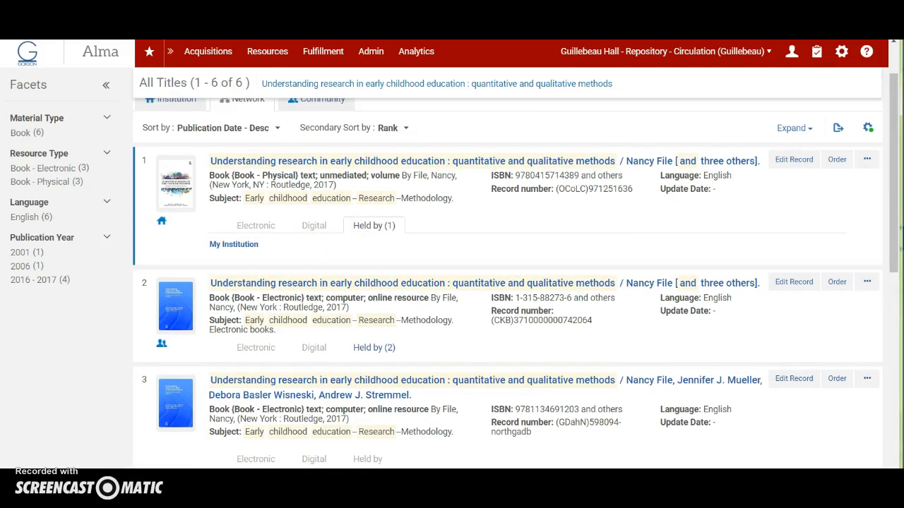
scroll(289, 382, up, 2)
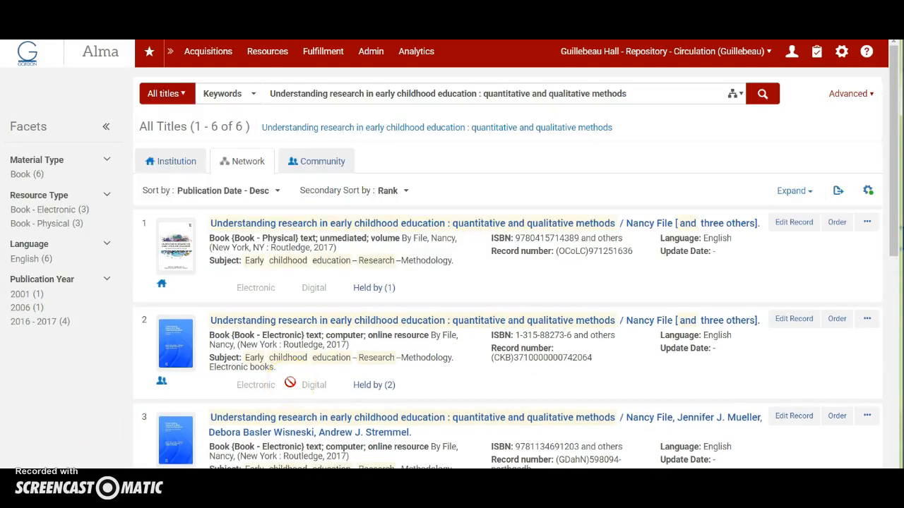
Return to the institution results and review the 2017 title with its holding and the 2016 title.
click(177, 161)
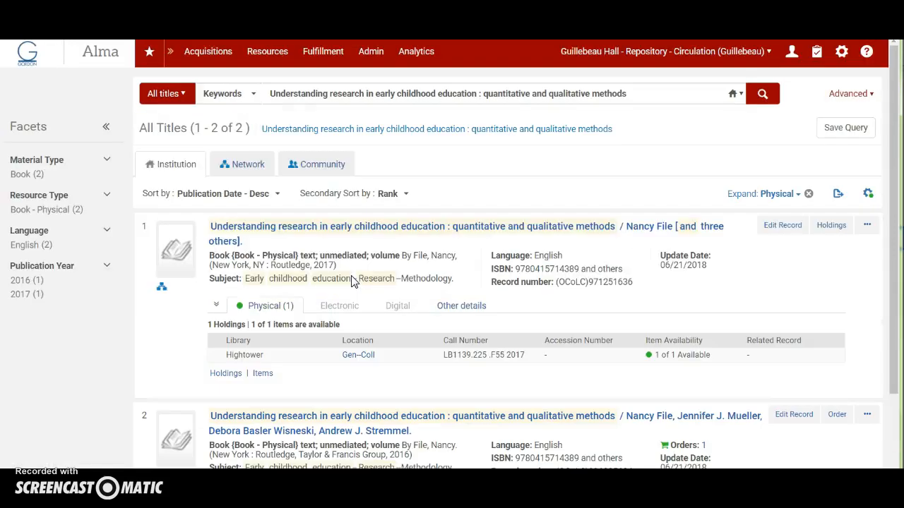
scroll(386, 302, down, 1)
scroll(386, 306, down, 1)
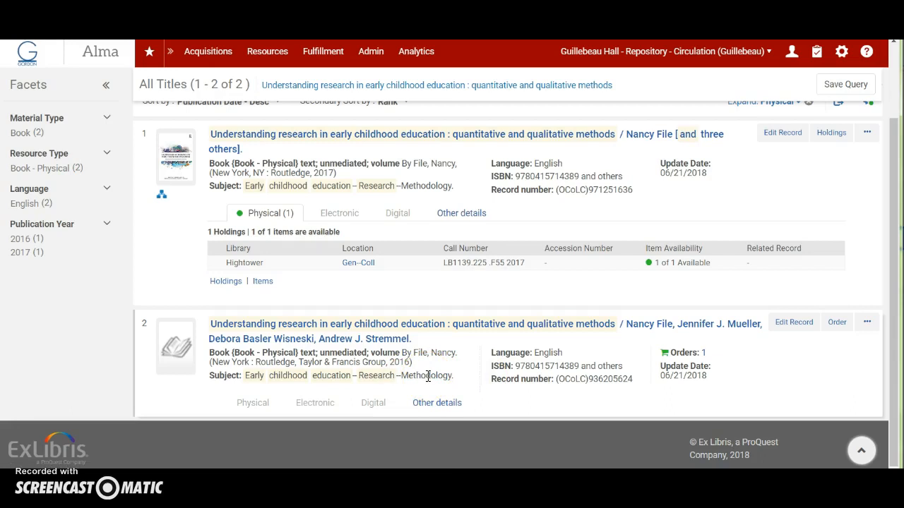
Delete the 2016 bibliographic record from the institution's catalog, confirm the deletion, and rerun the saved title search.
click(793, 323)
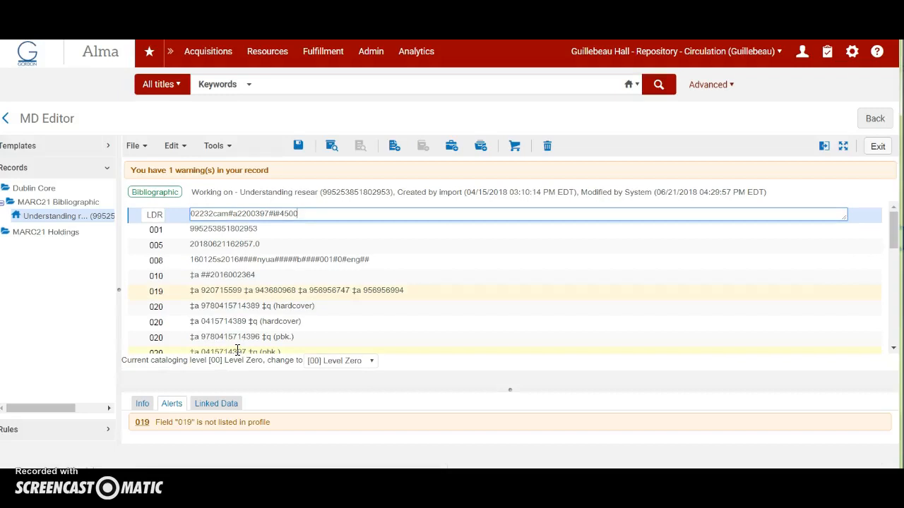
click(138, 147)
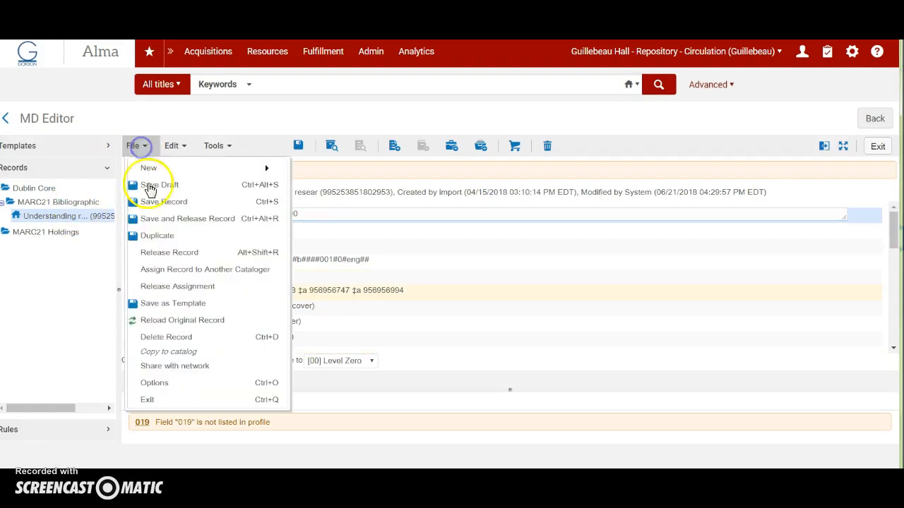
click(170, 337)
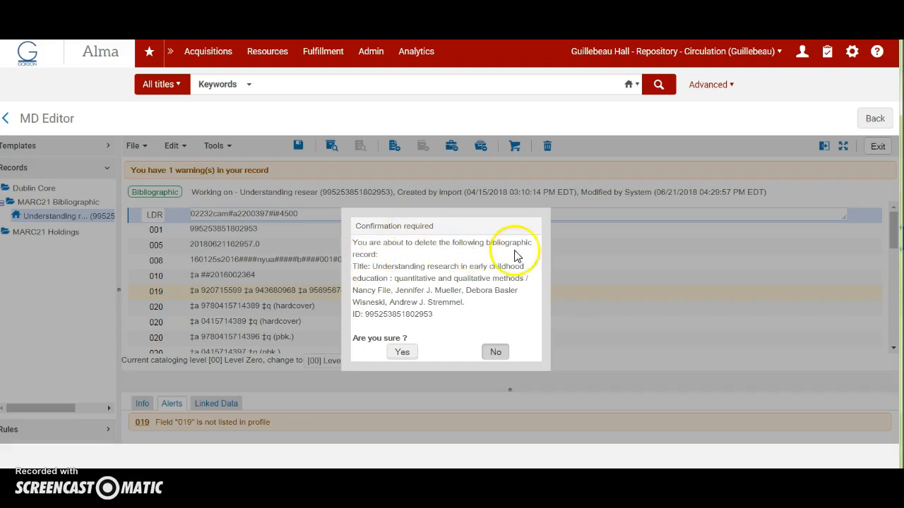
click(403, 352)
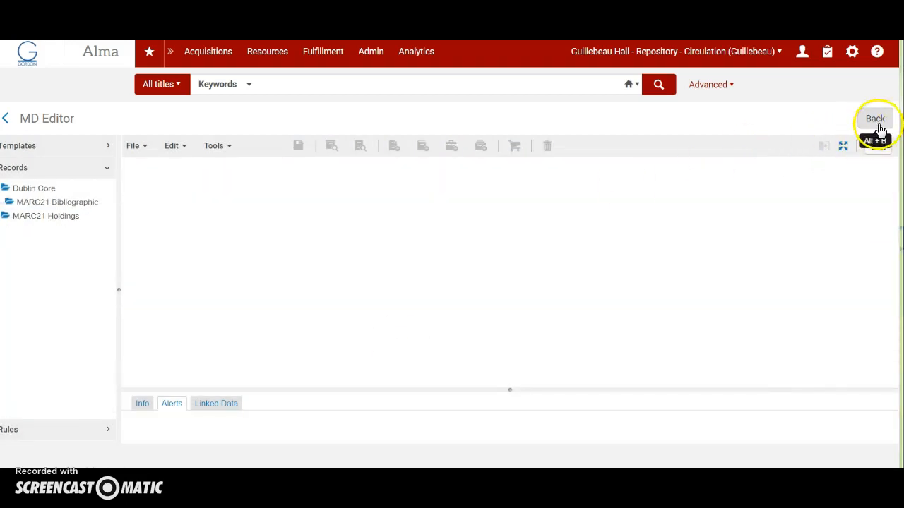
click(419, 85)
click(429, 106)
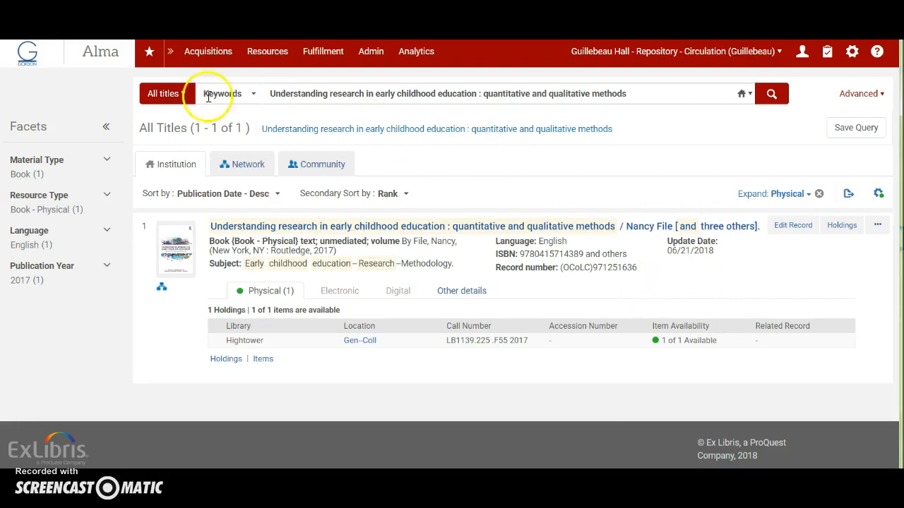
Search order lines by the title's PO line number and open the invoice lines of the matching purchase order line.
click(181, 94)
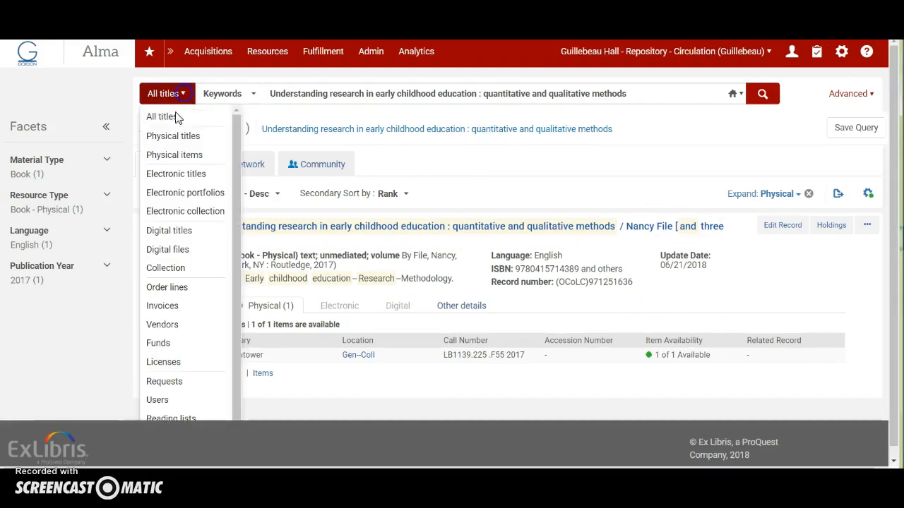
click(169, 291)
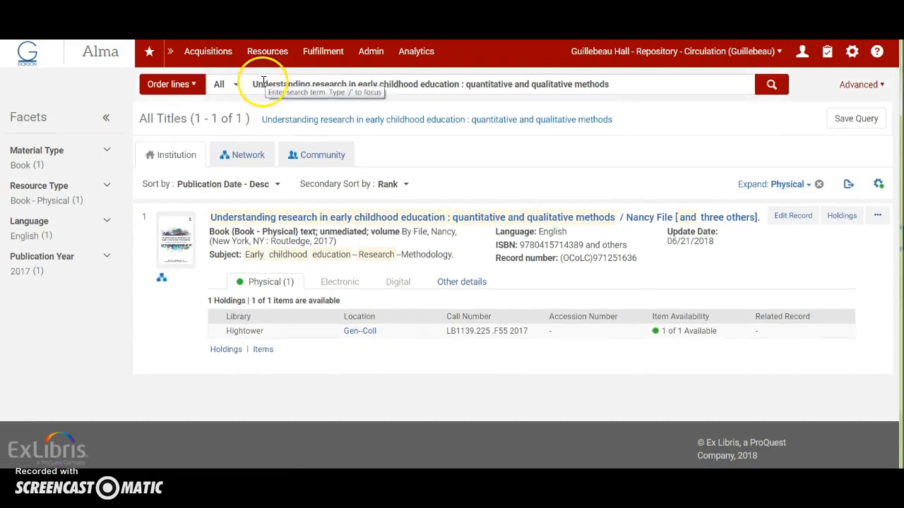
drag(252, 84, 605, 83)
key(BackSpace)
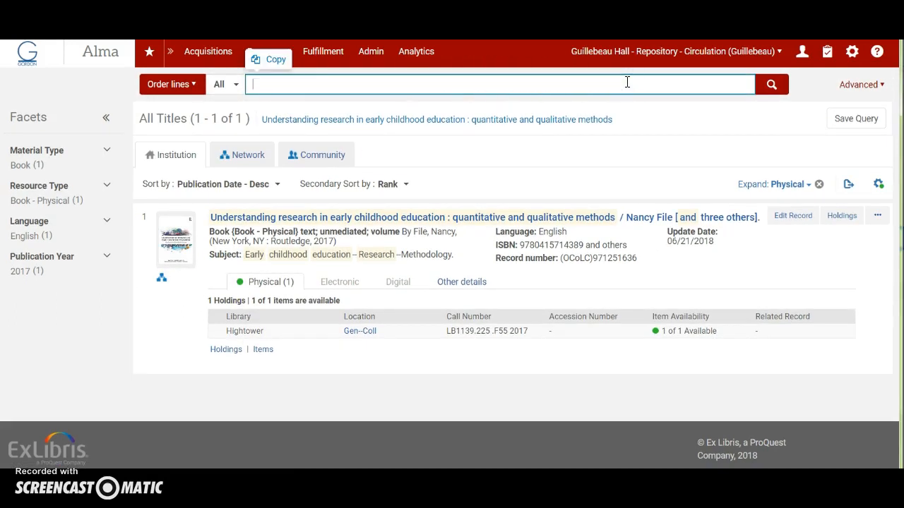
text(421)
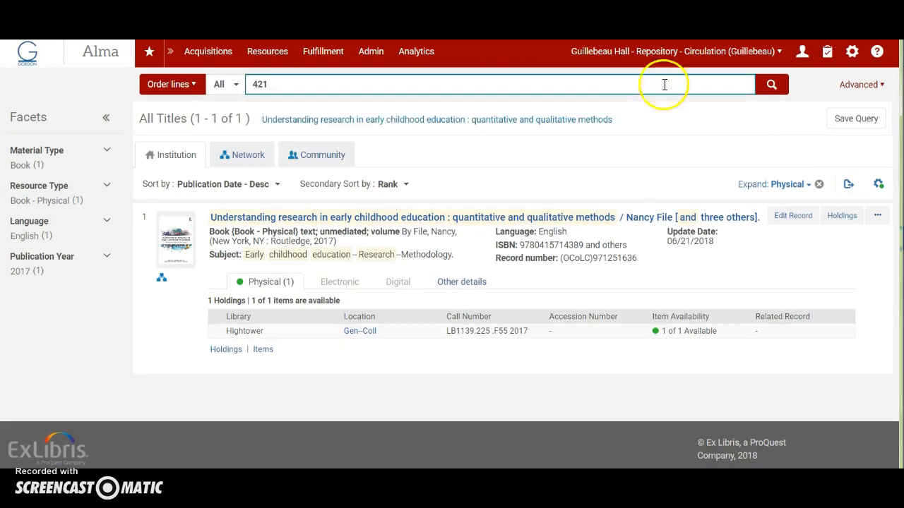
click(771, 84)
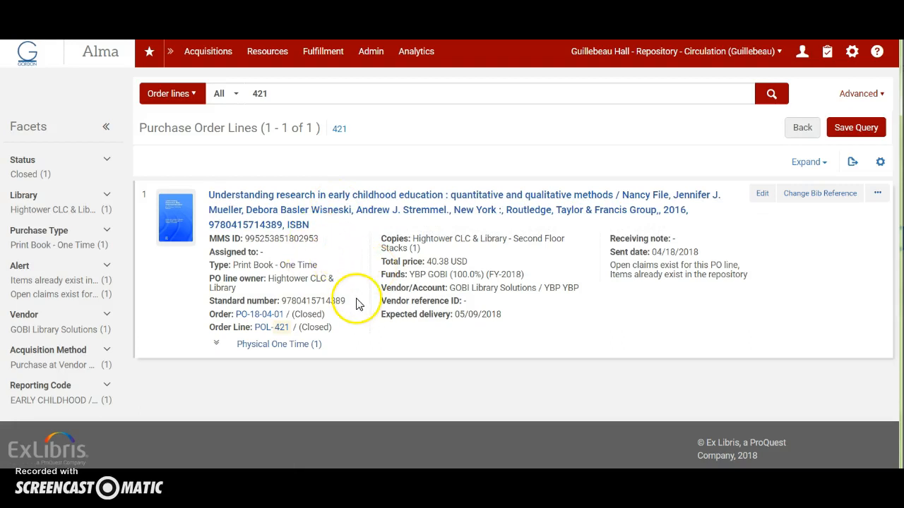
click(281, 332)
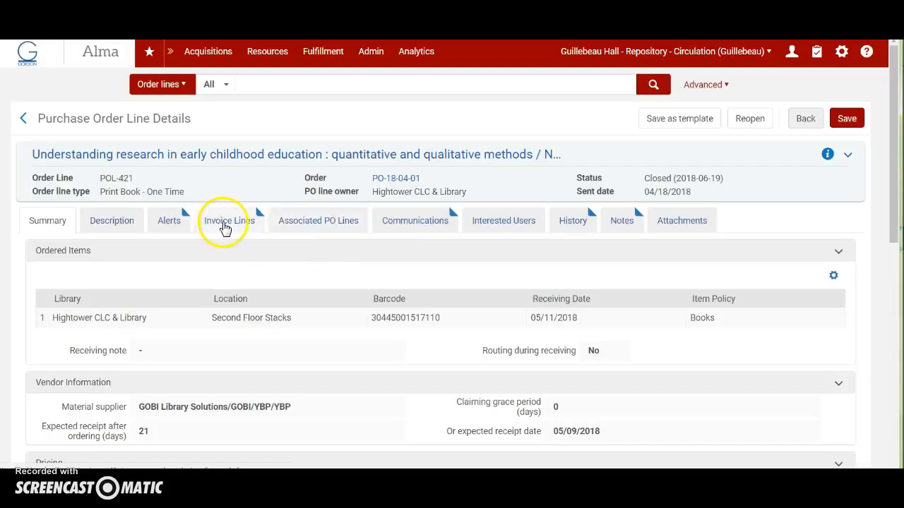
click(224, 224)
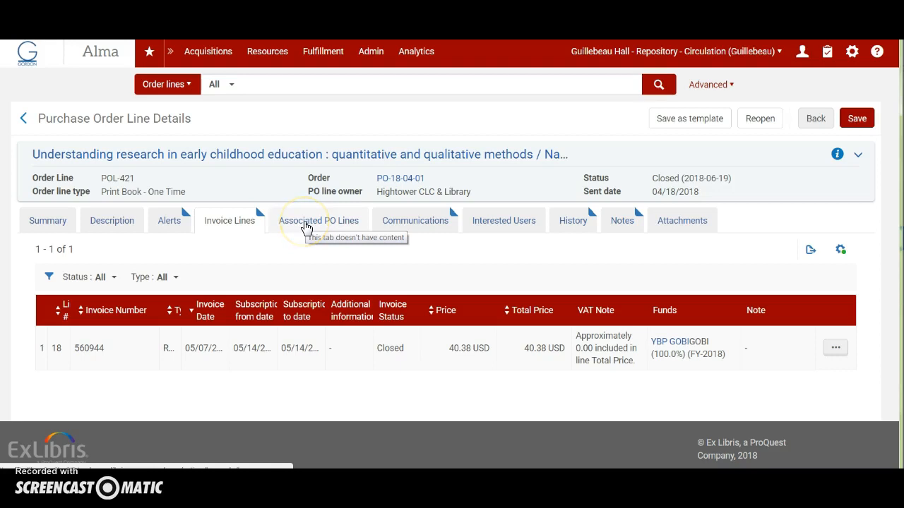
Open the YBP GOBI allocated fund from Funds and Ledgers and show its transactions.
click(198, 55)
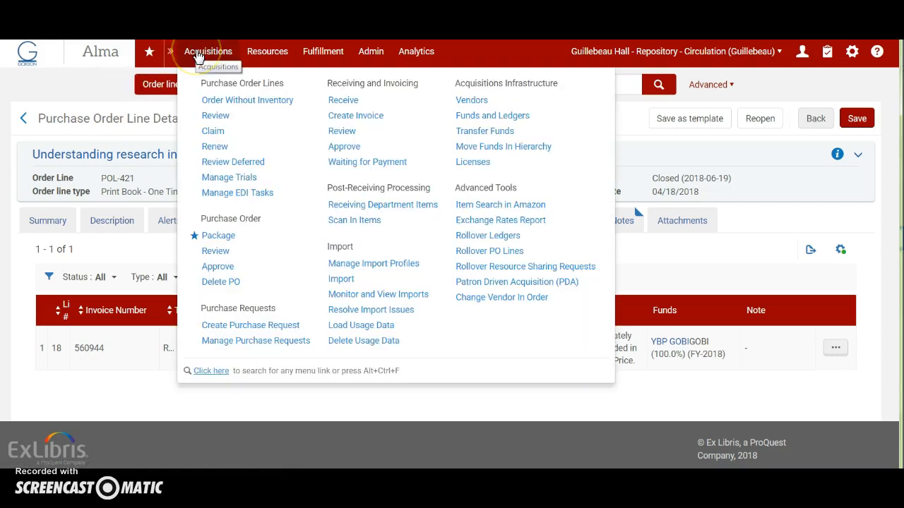
click(498, 116)
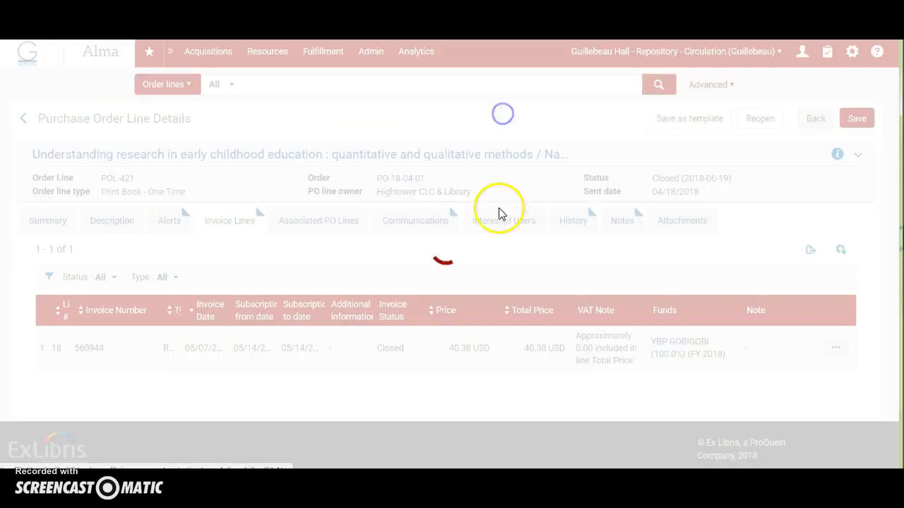
scroll(353, 343, down, 7)
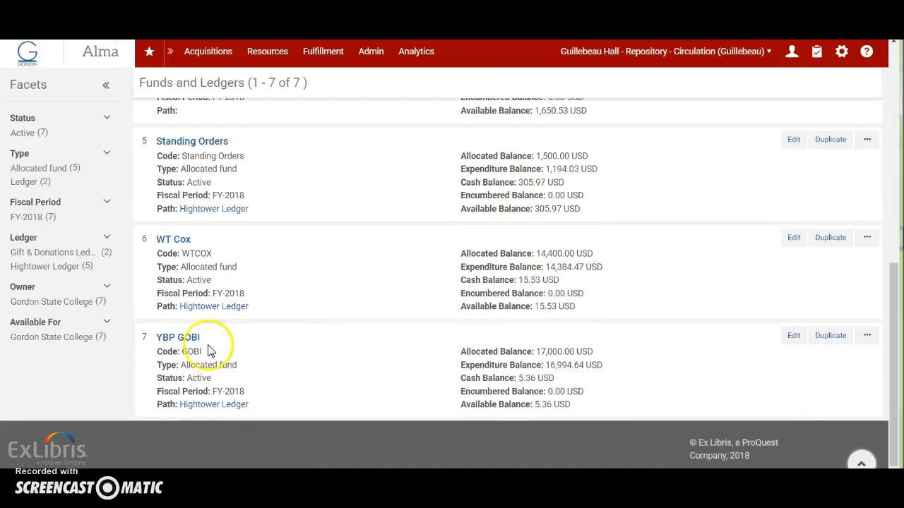
click(181, 338)
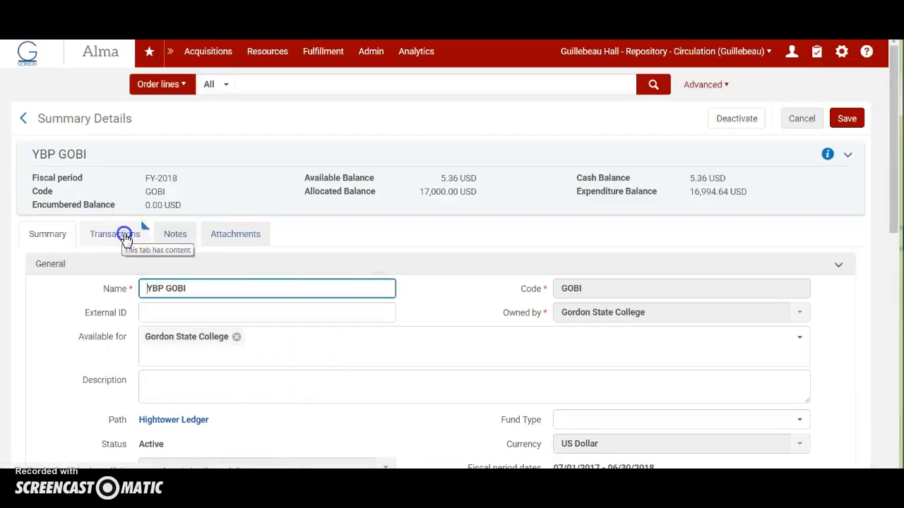
click(124, 236)
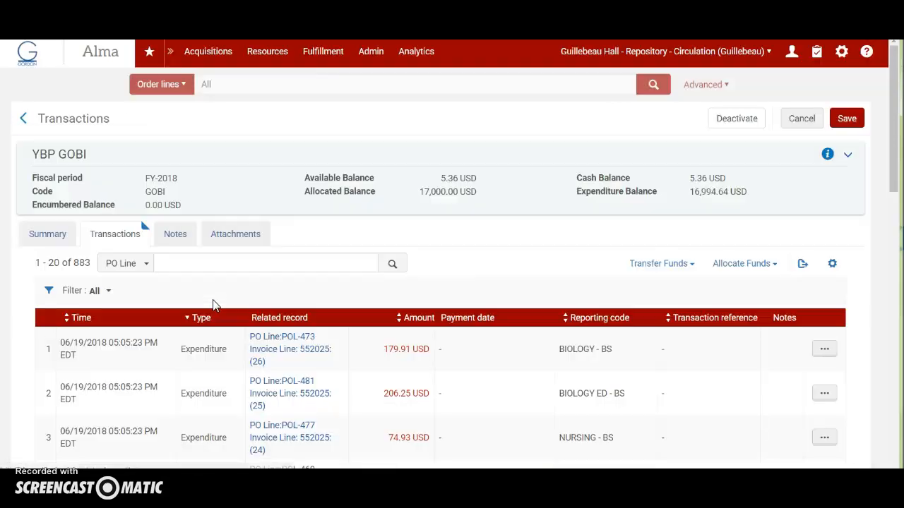
Search the YBP GOBI fund's transactions by the title's PO line number and review the expenditure and encumbrance entries.
click(221, 264)
text(421)
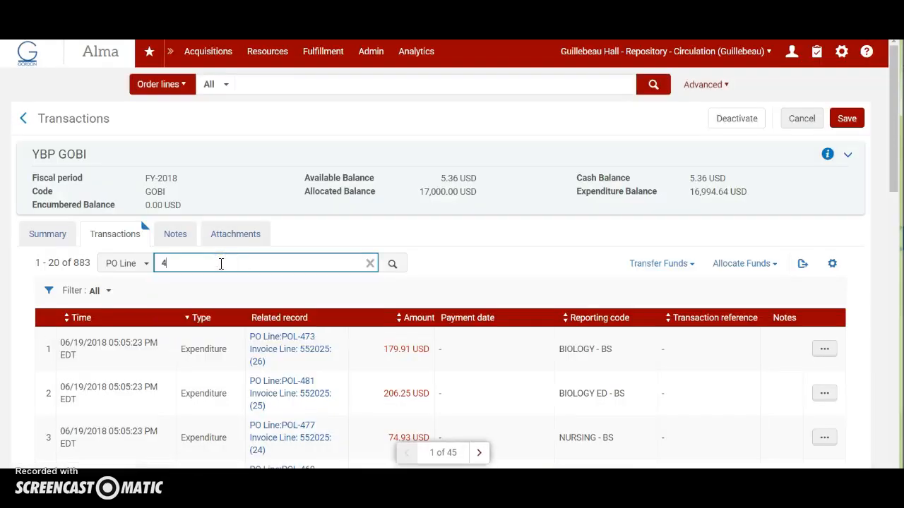
click(394, 266)
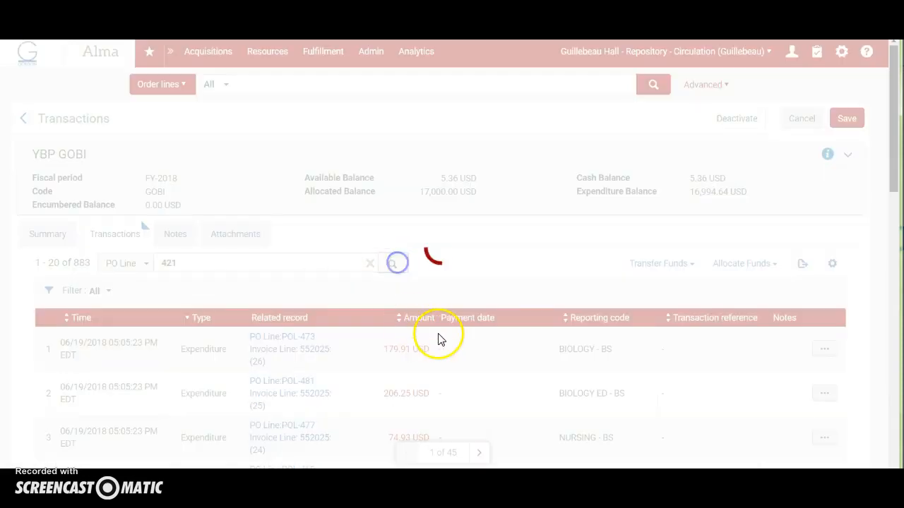
scroll(332, 347, down, 1)
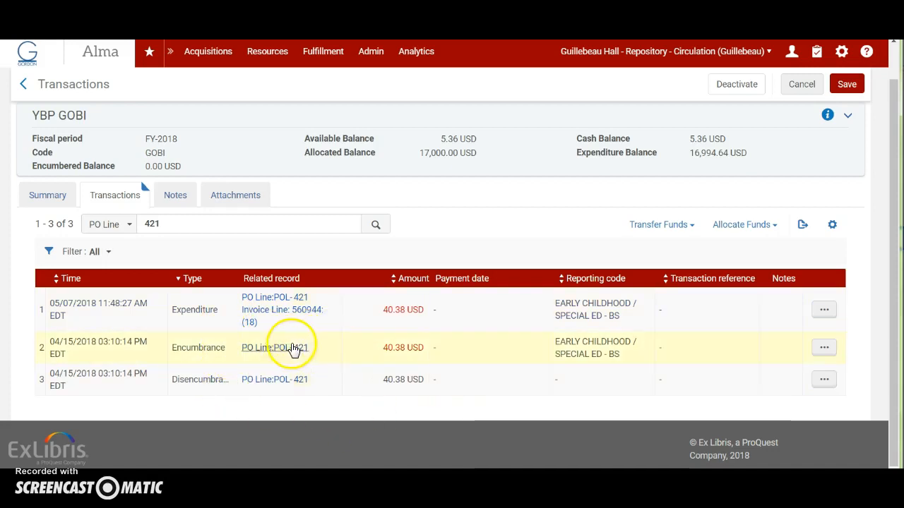
Review the YBP GOBI fund's summary details and its Fund Balance report.
click(48, 198)
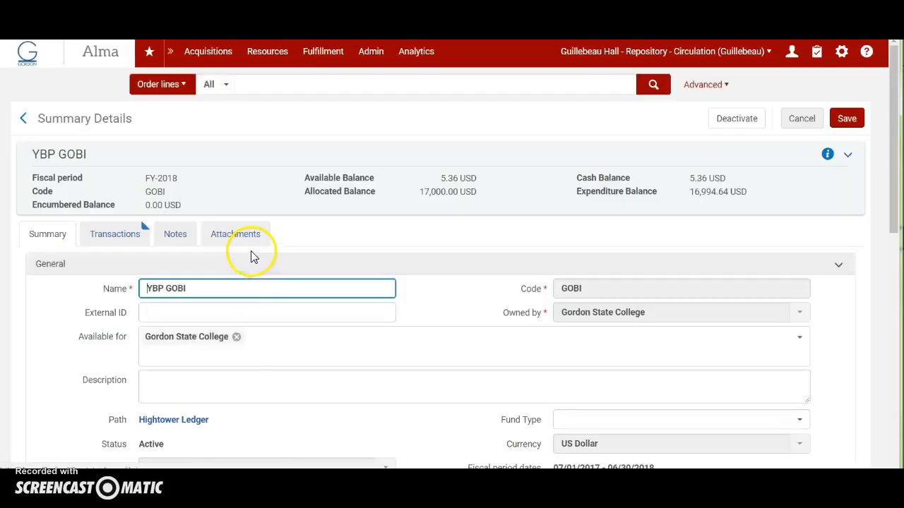
scroll(312, 319, down, 5)
scroll(314, 323, down, 3)
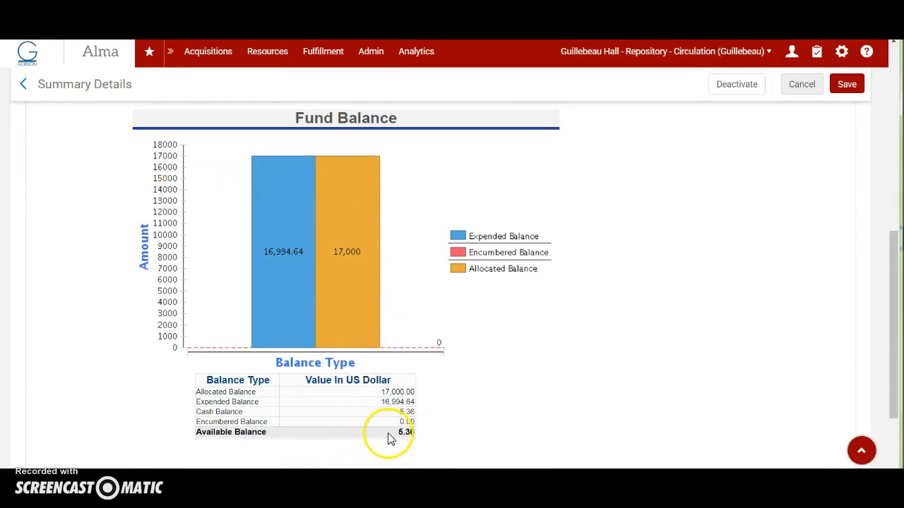
scroll(385, 437, up, 4)
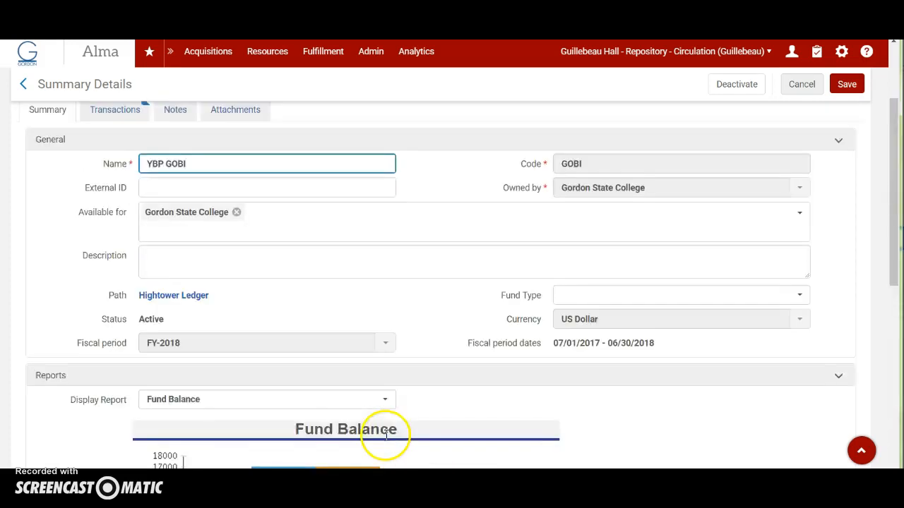
scroll(385, 436, up, 2)
Rerun the recent all-titles keyword search for the early childhood education title in the institution.
click(203, 53)
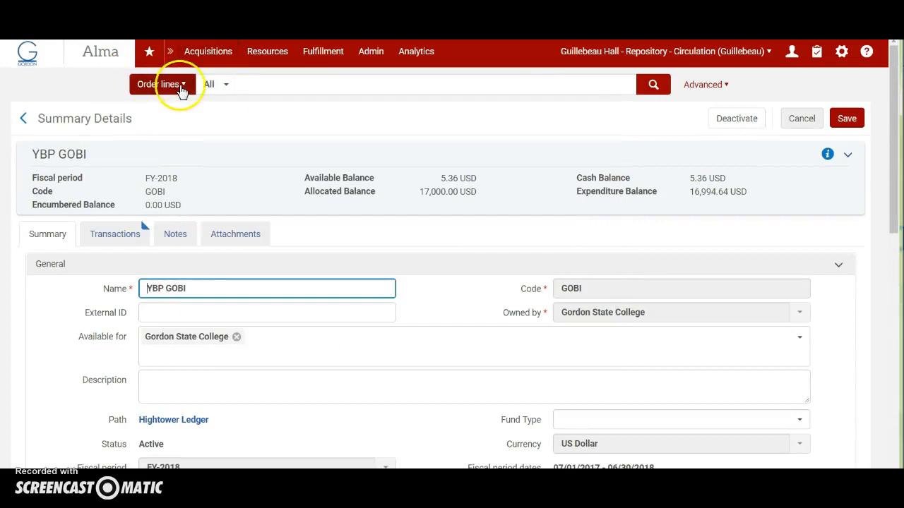
click(172, 88)
click(161, 111)
click(302, 86)
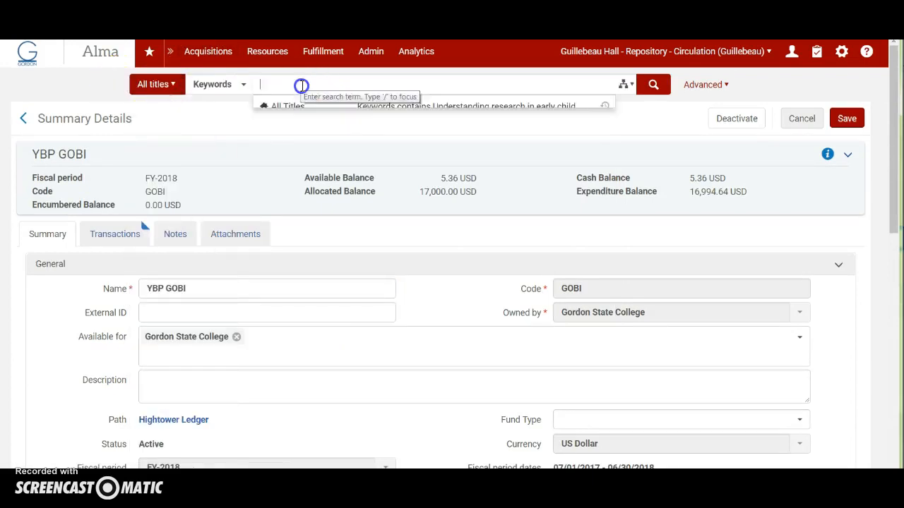
click(403, 110)
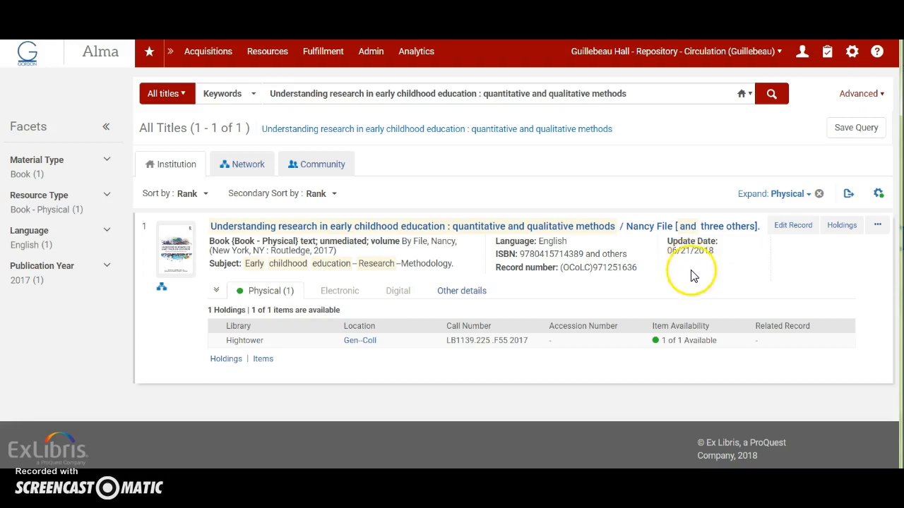
Search order lines again by the title's PO line number, check the 2016 order line, and return to the home page.
click(176, 93)
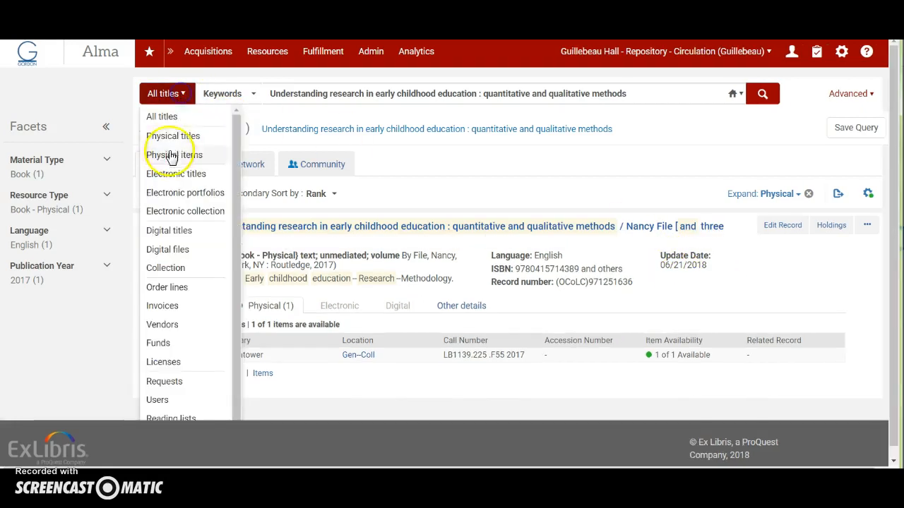
click(180, 291)
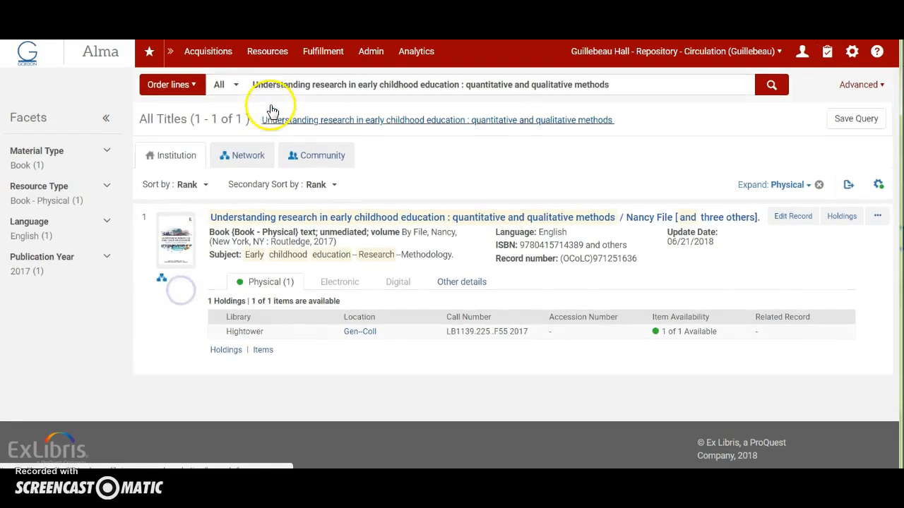
drag(252, 85, 673, 83)
text(421)
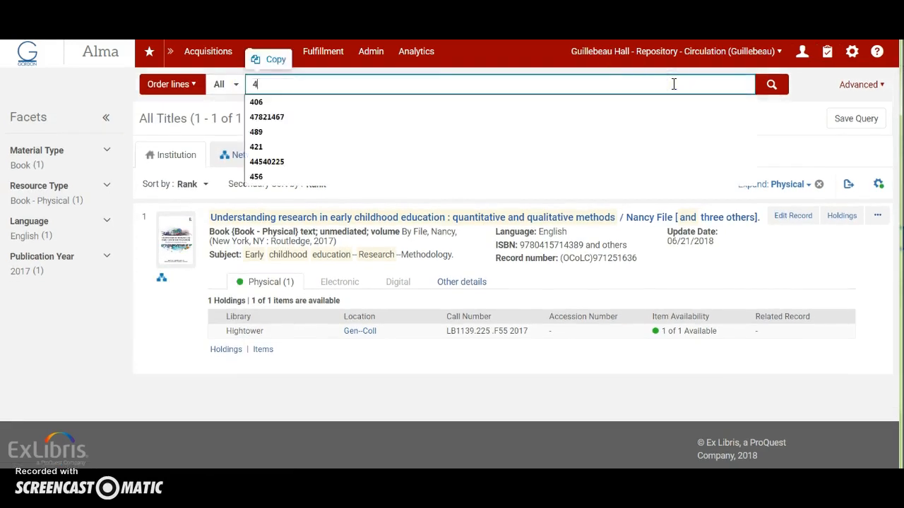
click(771, 85)
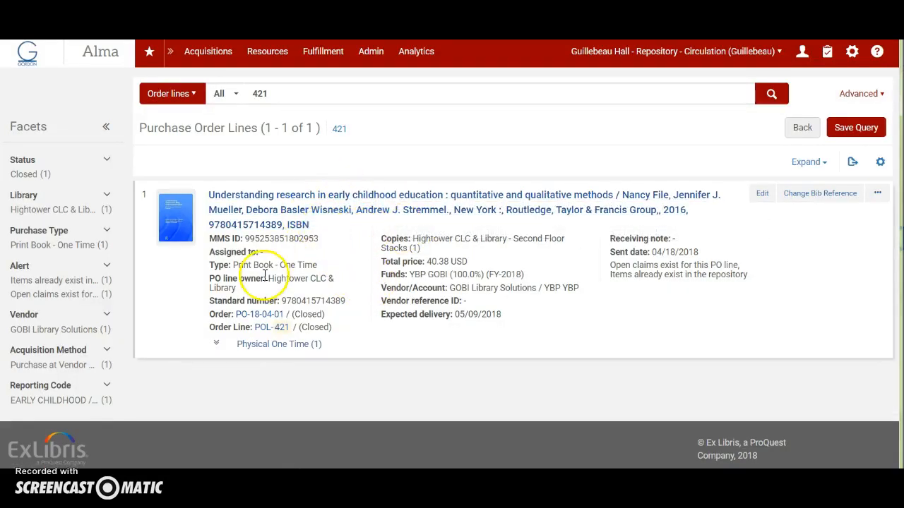
click(41, 64)
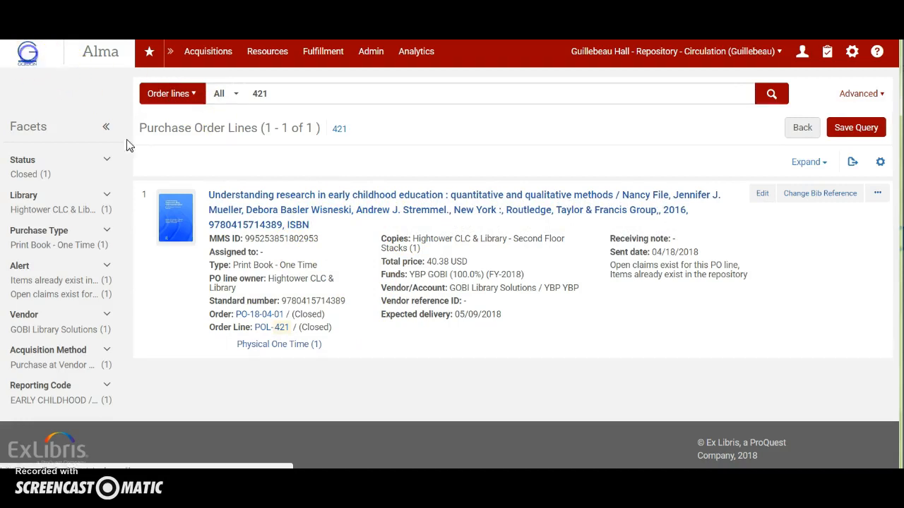